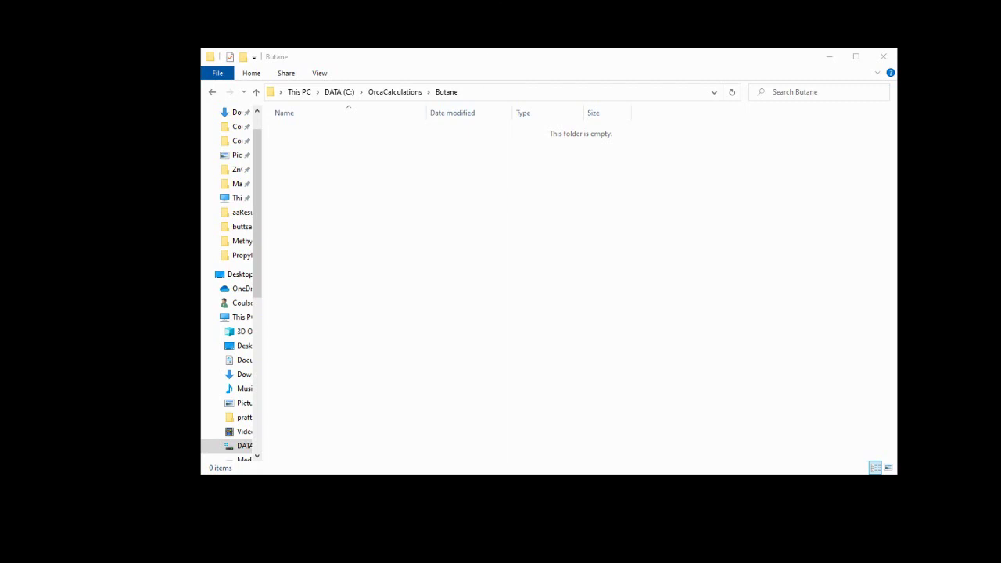
# Switch from File Explorer to the open IQmol window with its empty untitled canvas.
pyautogui.hotkey('alt', 'Tab')
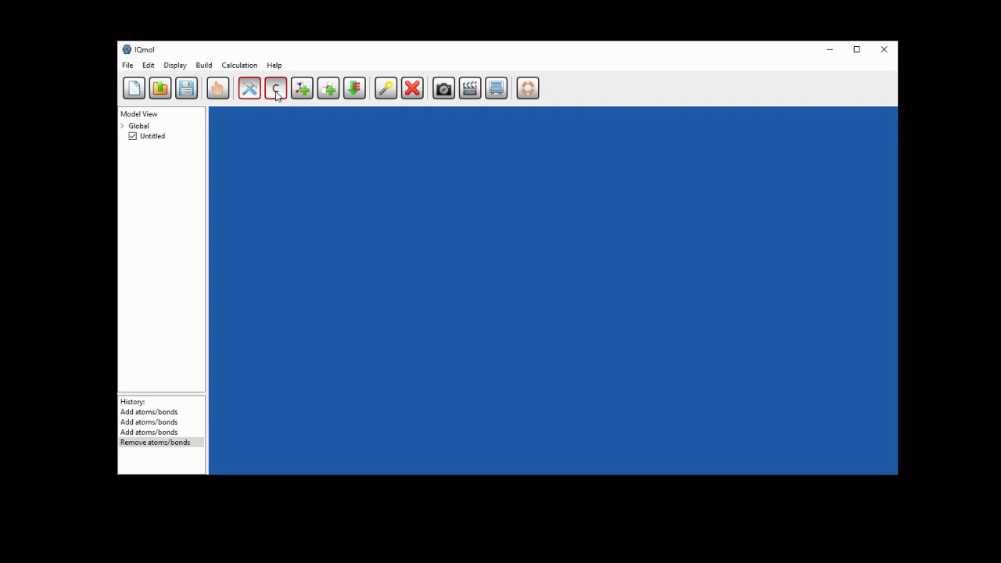
# Draw a four-carbon chain using the carbon Build Element tool.
pyautogui.click(276, 94)
pyautogui.click(414, 273)
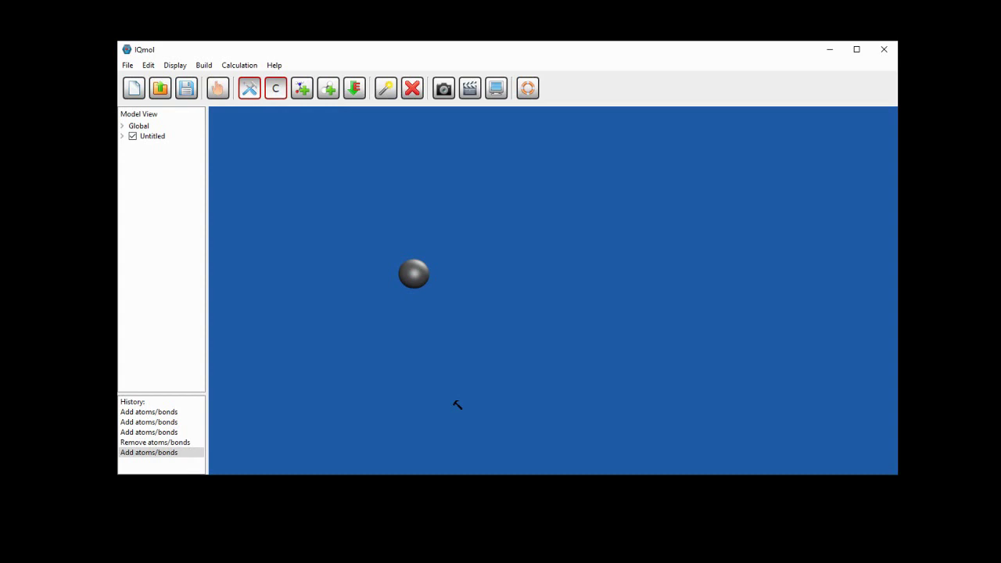
pyautogui.moveTo(416, 275); pyautogui.dragTo(501, 324)
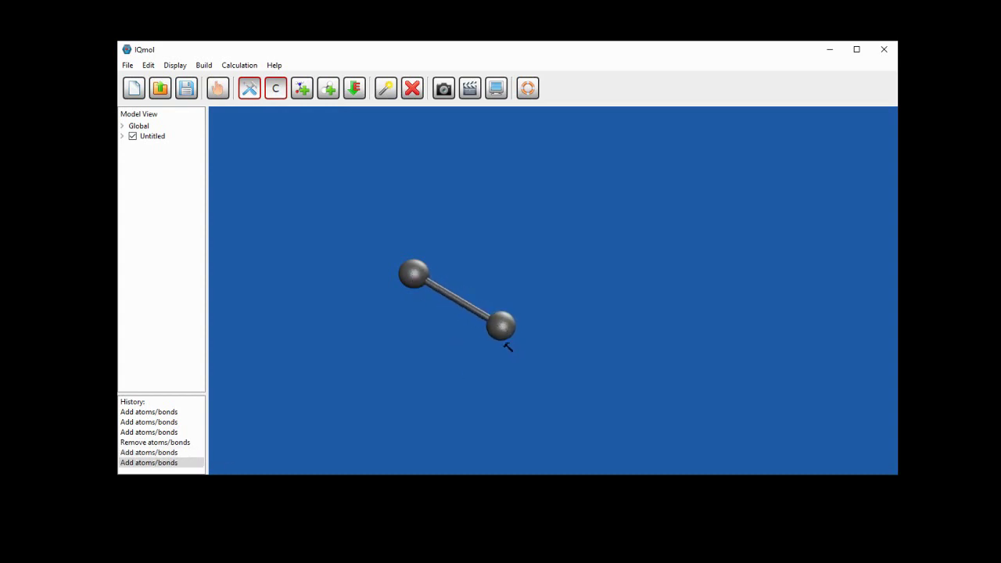
pyautogui.moveTo(504, 324); pyautogui.dragTo(644, 313)
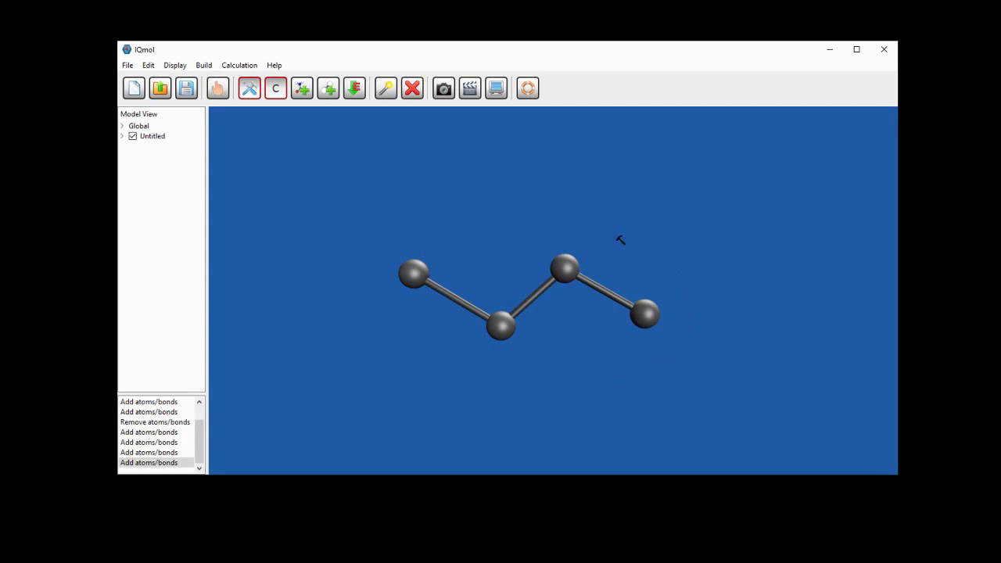
# Add hydrogens, minimise the energy, and rotate the butane for a clearer view.
pyautogui.click(331, 93)
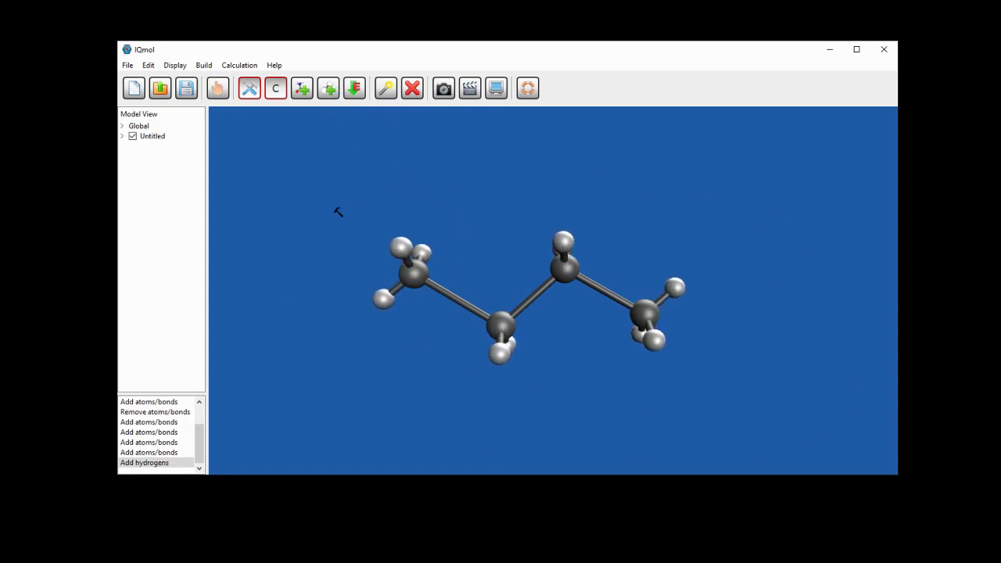
pyautogui.click(356, 90)
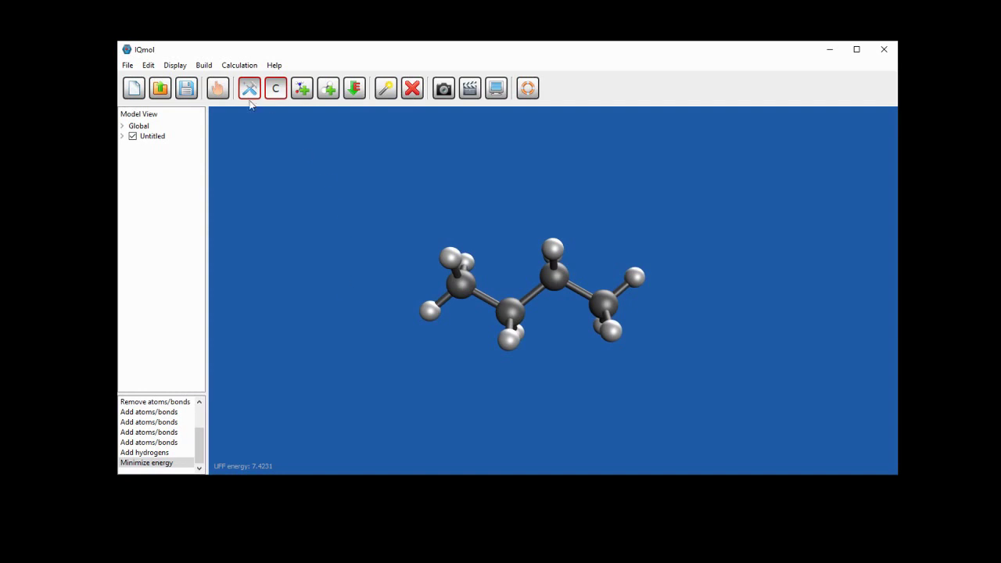
pyautogui.click(219, 88)
pyautogui.moveTo(469, 376); pyautogui.dragTo(445, 402)
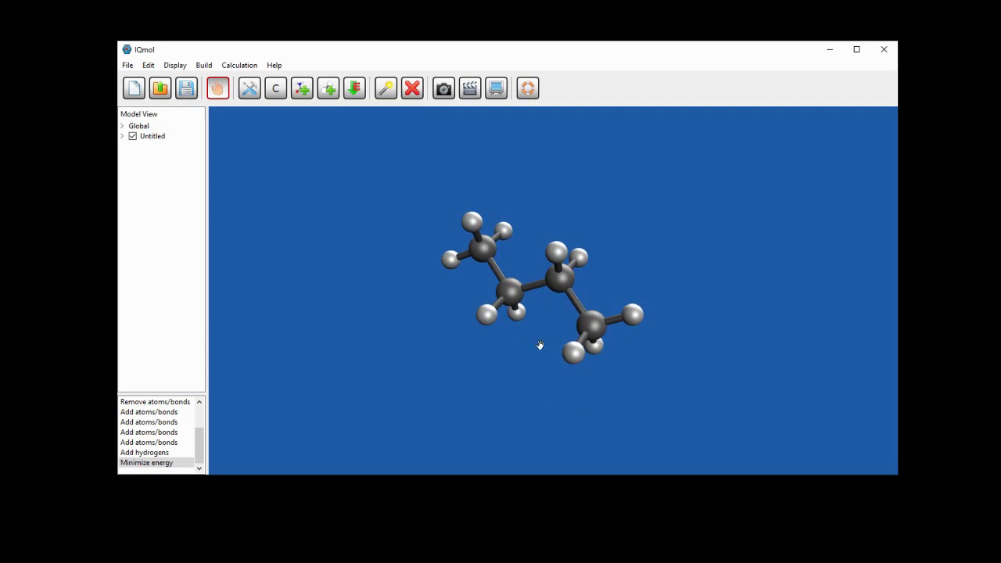
# Save the molecule as 'butane' (XYZ) in the Butane folder, then close IQmol.
pyautogui.click(127, 65)
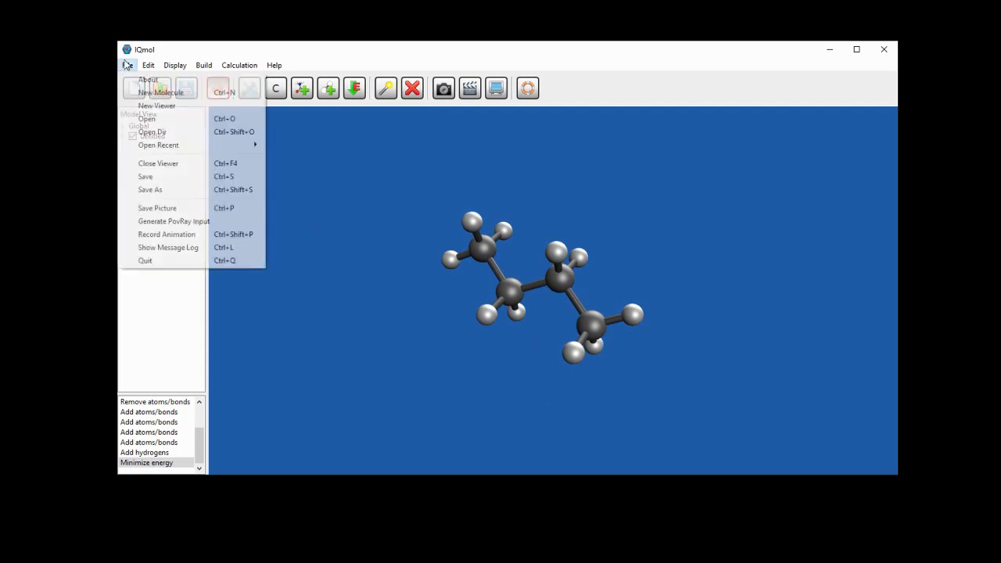
pyautogui.click(150, 190)
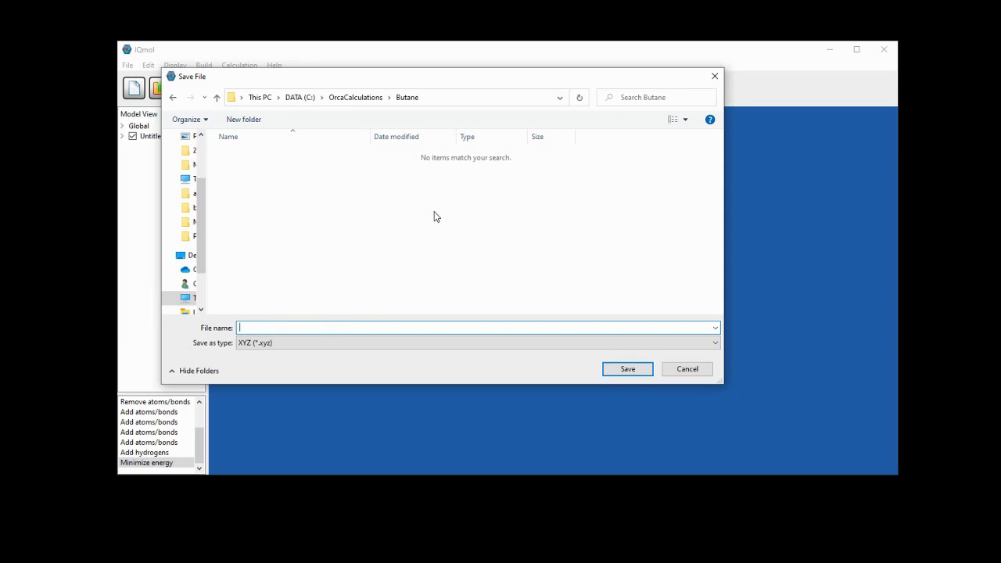
pyautogui.write('butane')
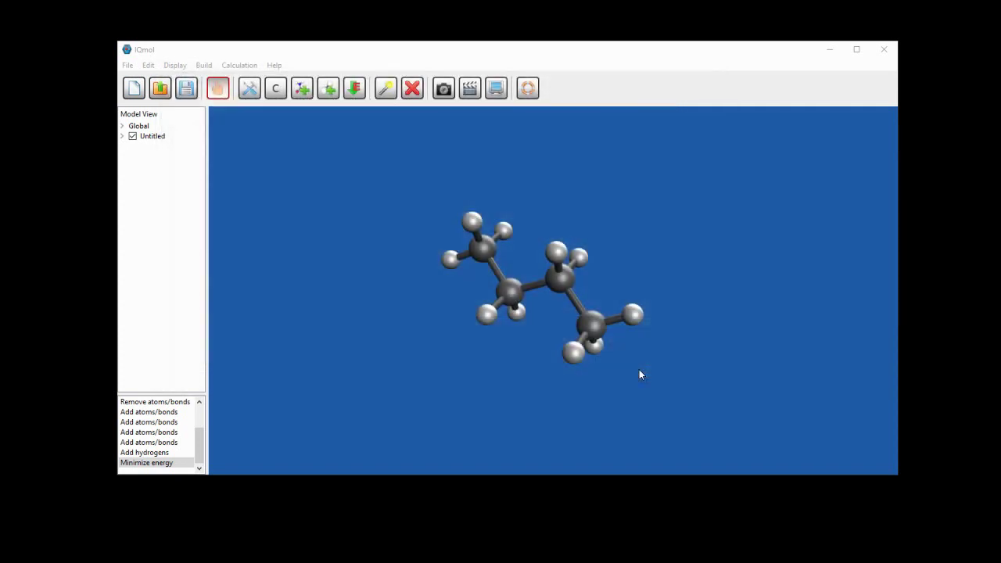
pyautogui.click(884, 50)
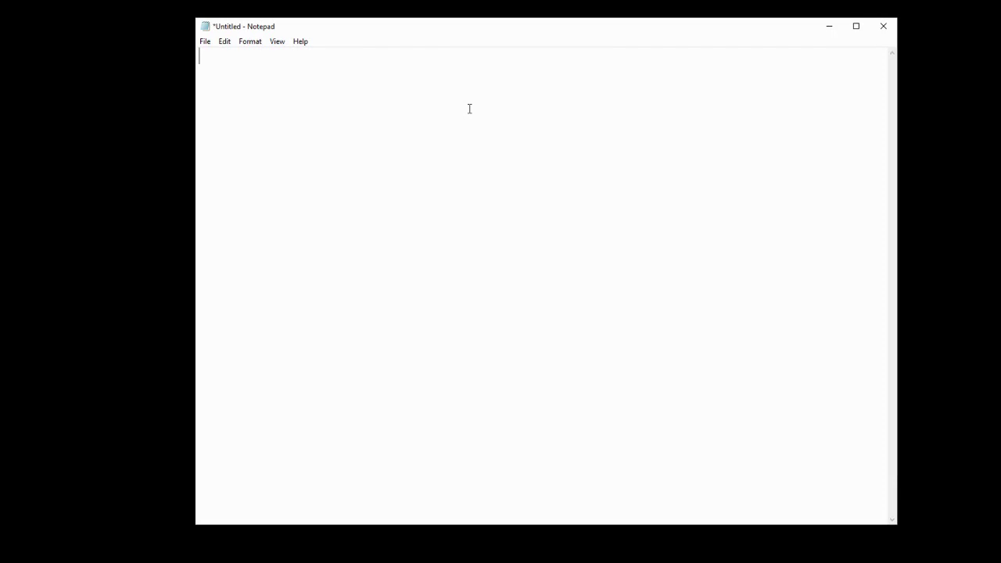
# Write the input lines '! PBE0', '! opt anfreq' and '* xyzfile 0 1 butane.xyz *'.
pyautogui.write('! PBE0')
pyautogui.press('Return')
pyautogui.write('! opt anfreq')
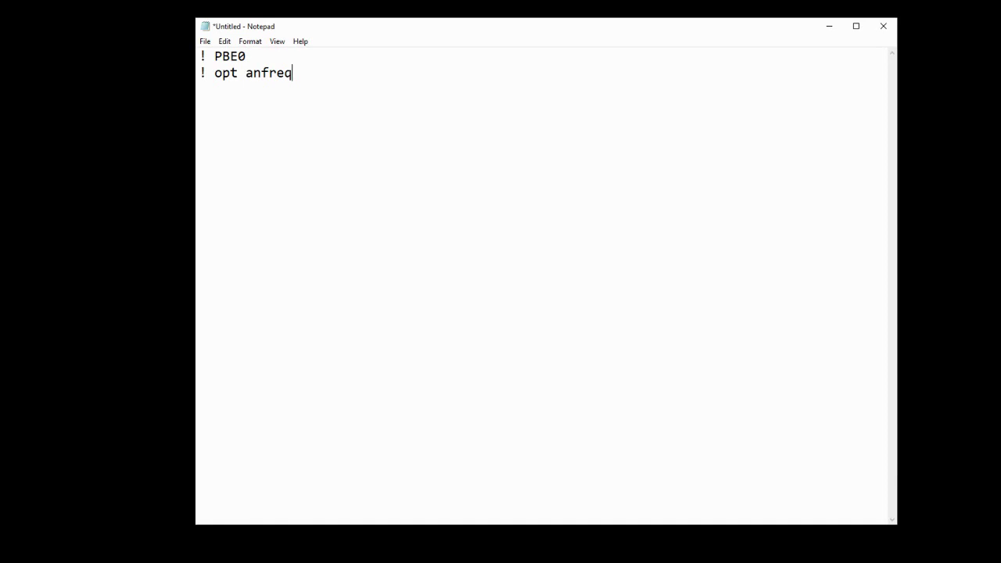
pyautogui.press('Return')
pyautogui.write('* xyzfile 0')
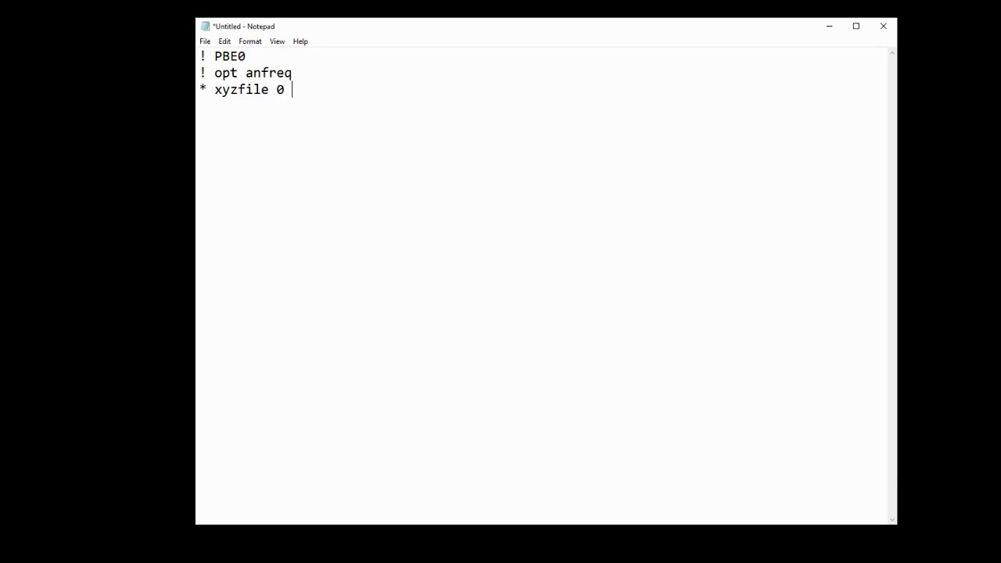
pyautogui.write('1 butane.xyz *')
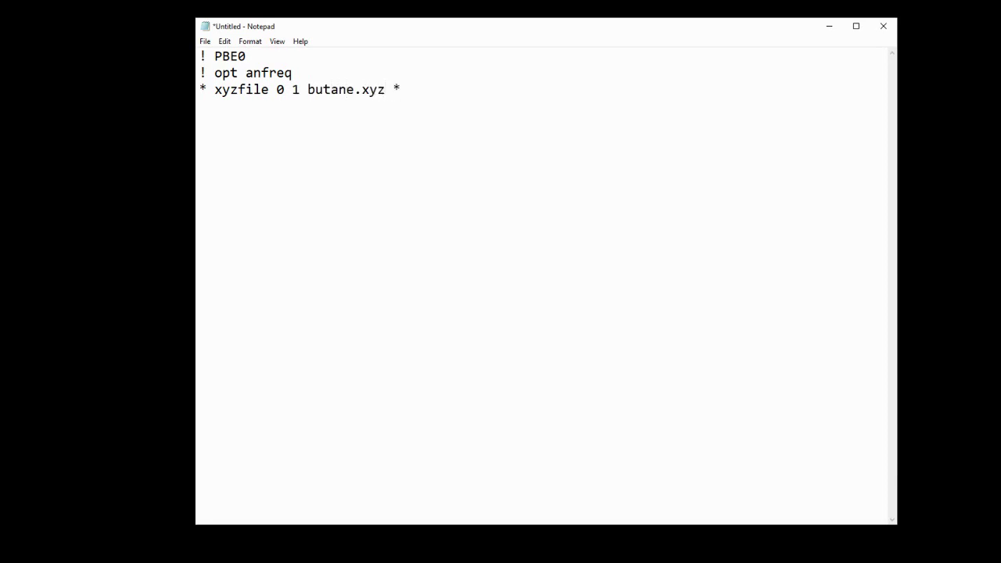
# Save the input as butane.inp with type All Files (*.*), then close Notepad.
pyautogui.click(204, 41)
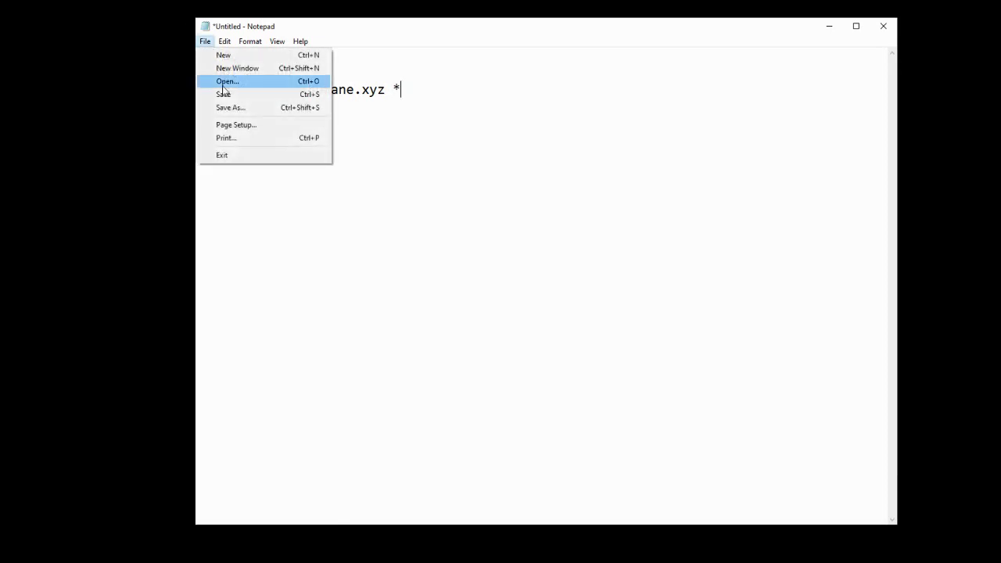
pyautogui.click(223, 109)
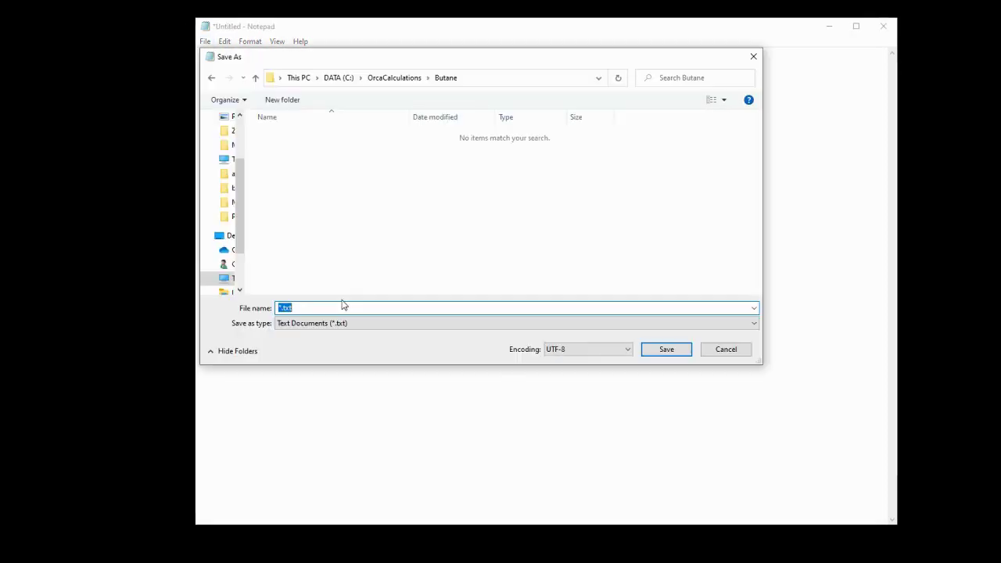
pyautogui.write('butane')
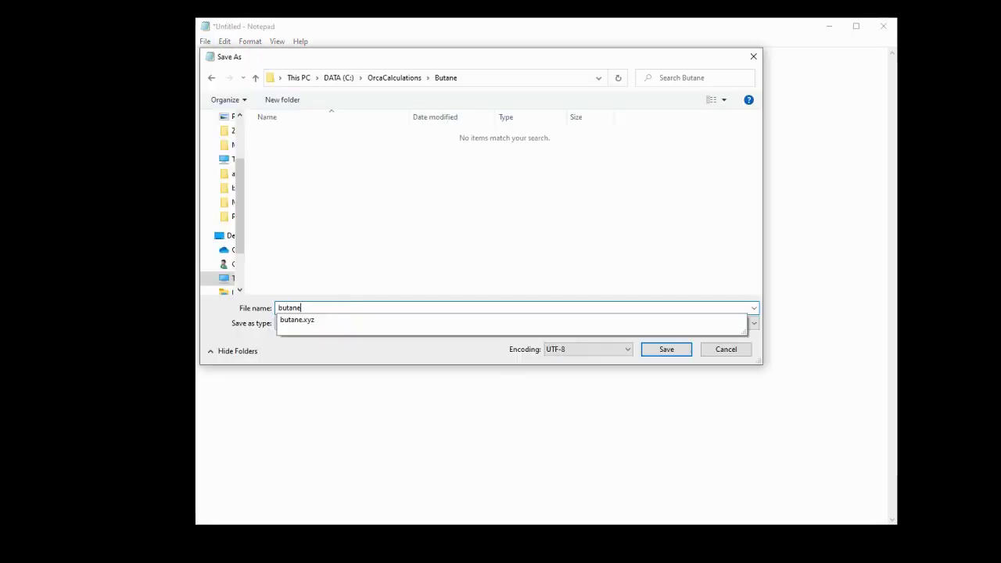
pyautogui.write('.inp')
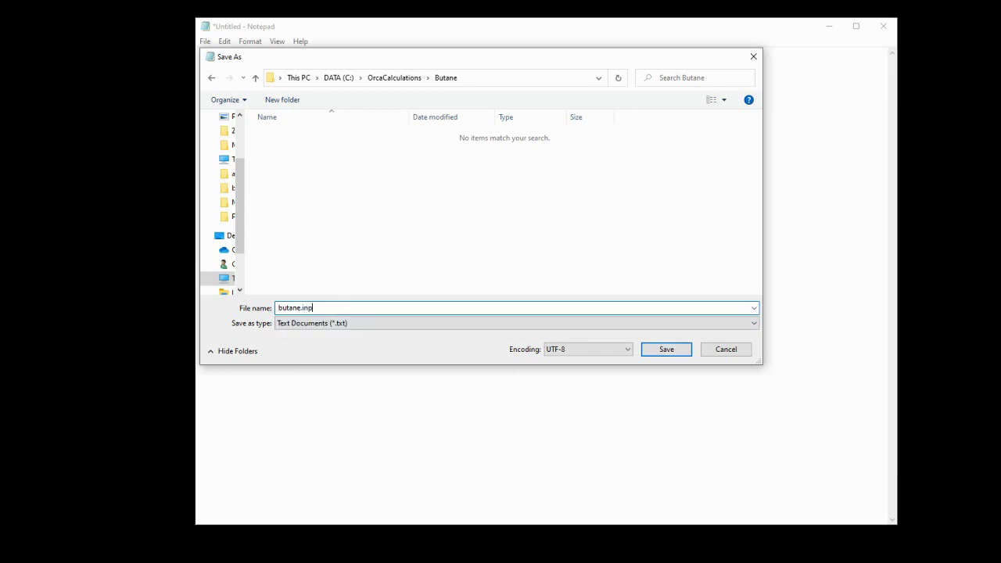
pyautogui.click(375, 326)
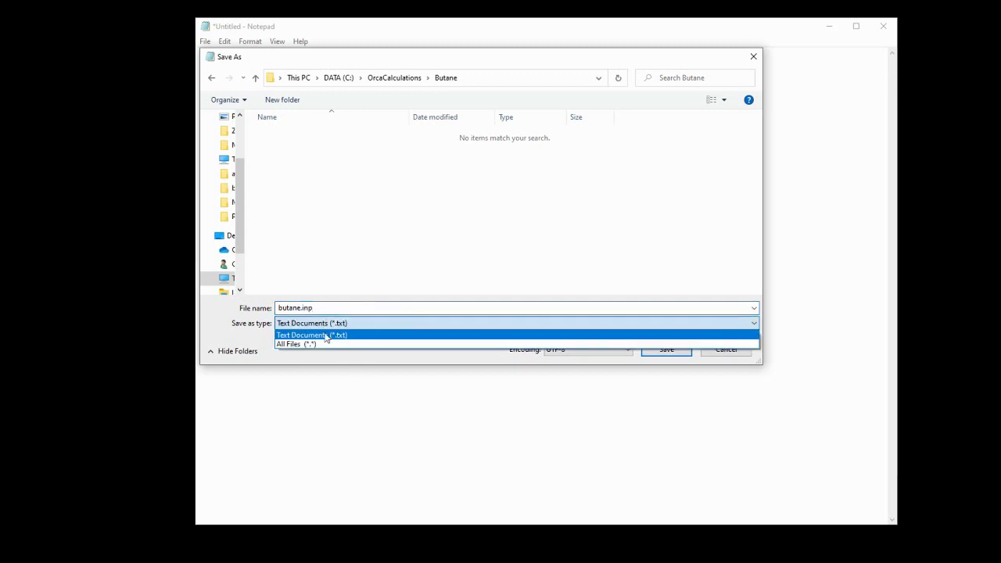
pyautogui.click(317, 344)
pyautogui.click(321, 307)
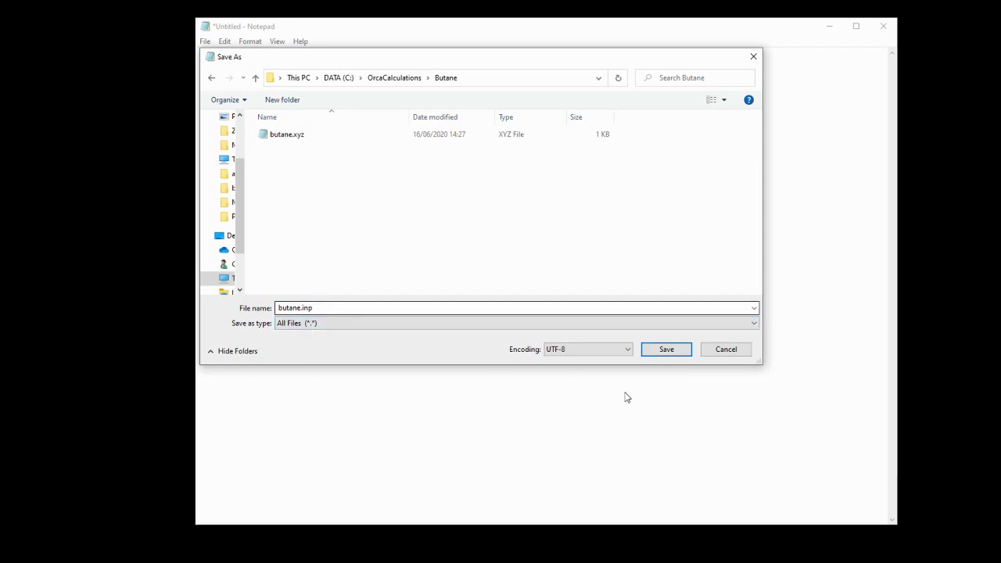
pyautogui.click(678, 352)
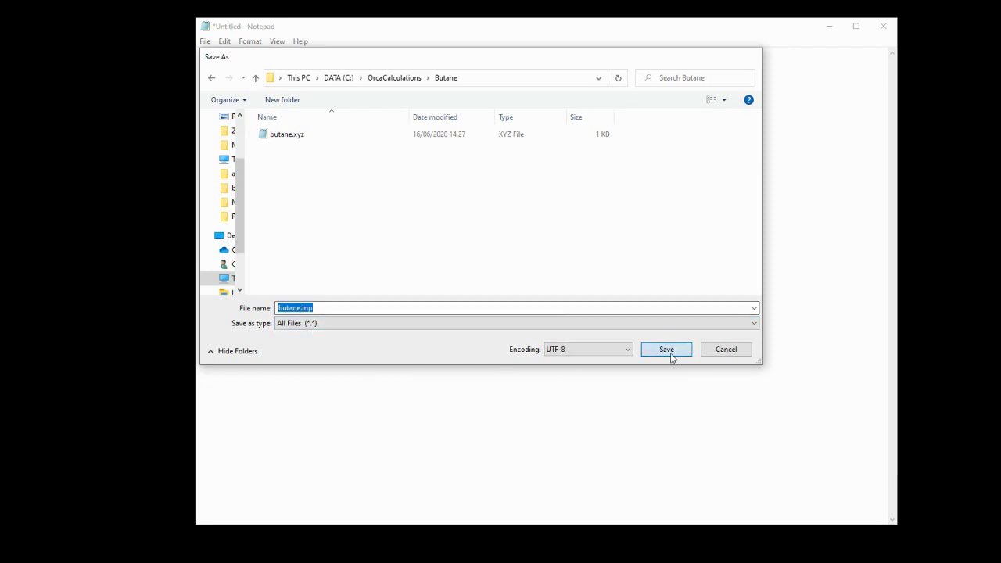
pyautogui.click(895, 31)
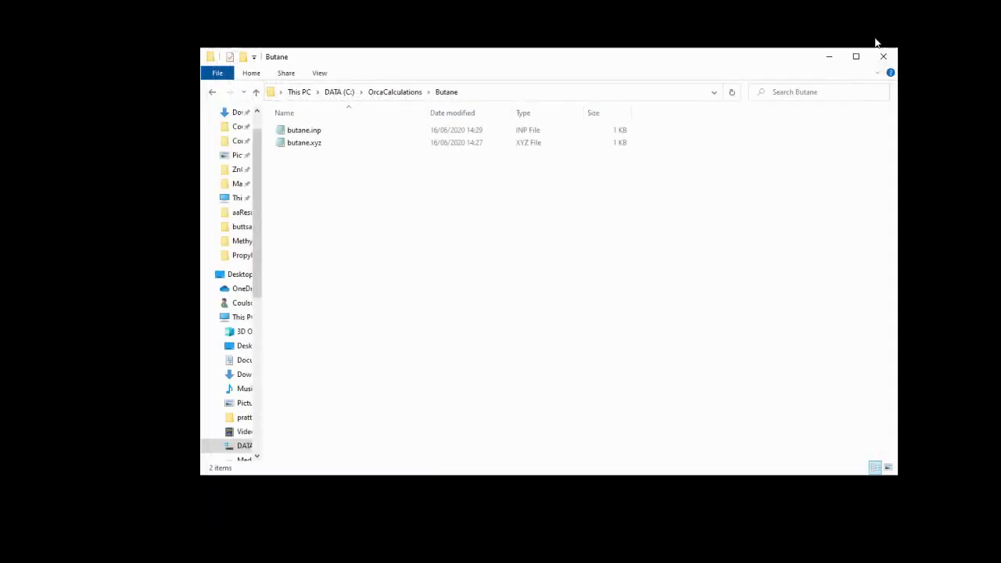
# Open a Command Prompt in the Butane folder via the cmd address-bar shortcut.
pyautogui.click(490, 93)
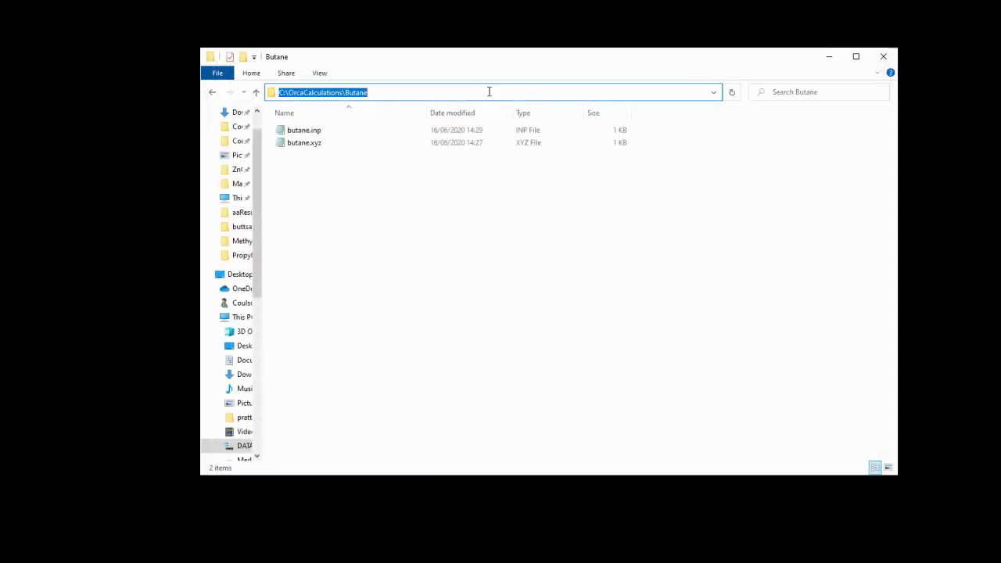
pyautogui.write('cmd')
pyautogui.press('Return')
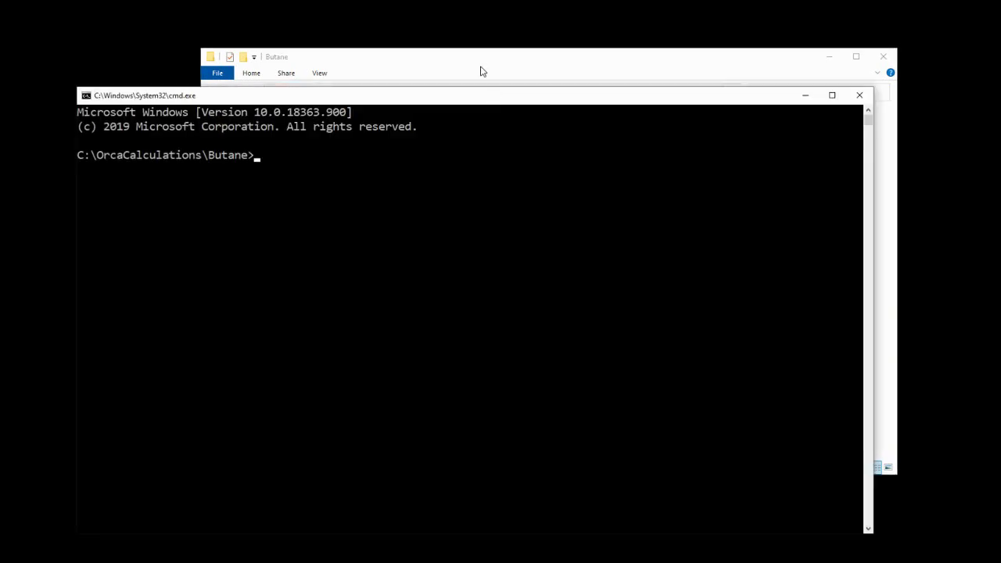
pyautogui.moveTo(409, 96); pyautogui.dragTo(517, 49)
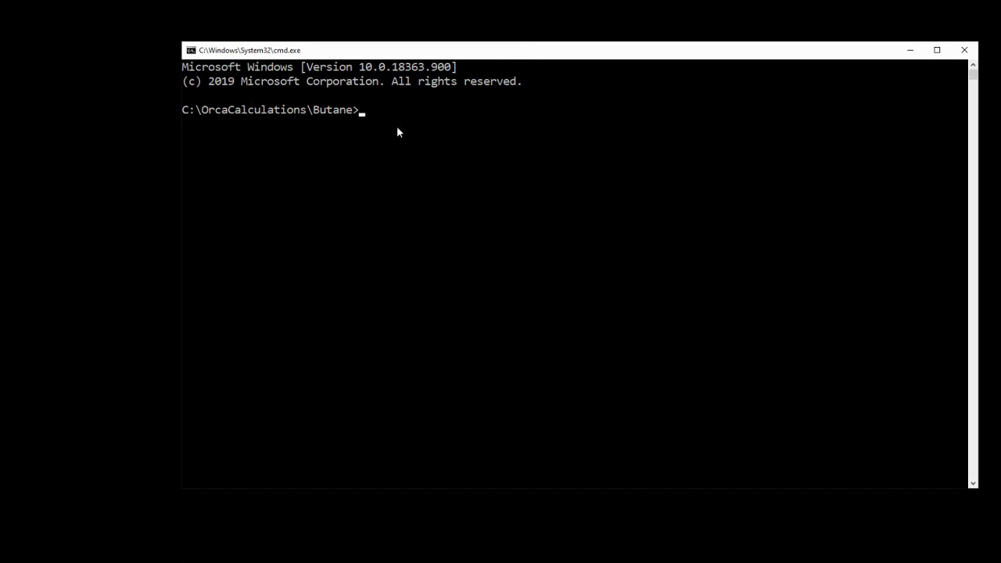
# Run 'orca butane.inp >butane.out' at the prompt.
pyautogui.write('orca butane.inp')
pyautogui.press('BackSpace')
pyautogui.write('>butane.out')
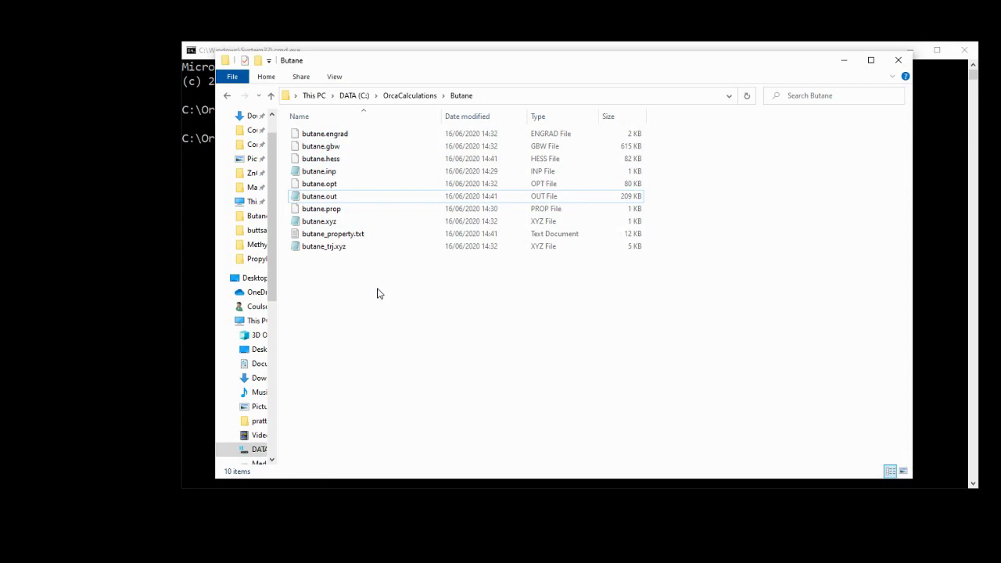
# Open butane.out and check the total run time and ORCA TERMINATED NORMALLY lines.
pyautogui.click(396, 201)
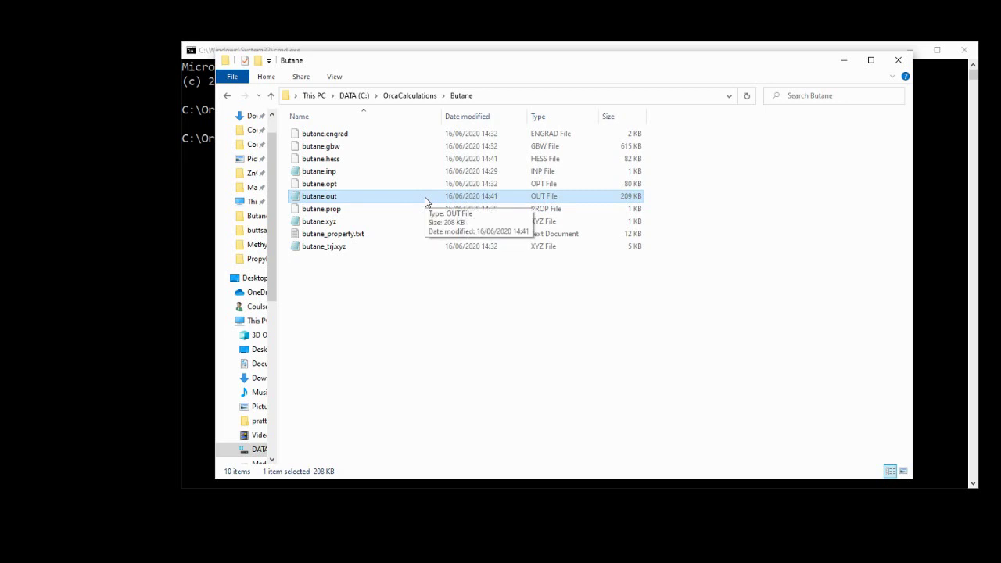
pyautogui.doubleClick(427, 201)
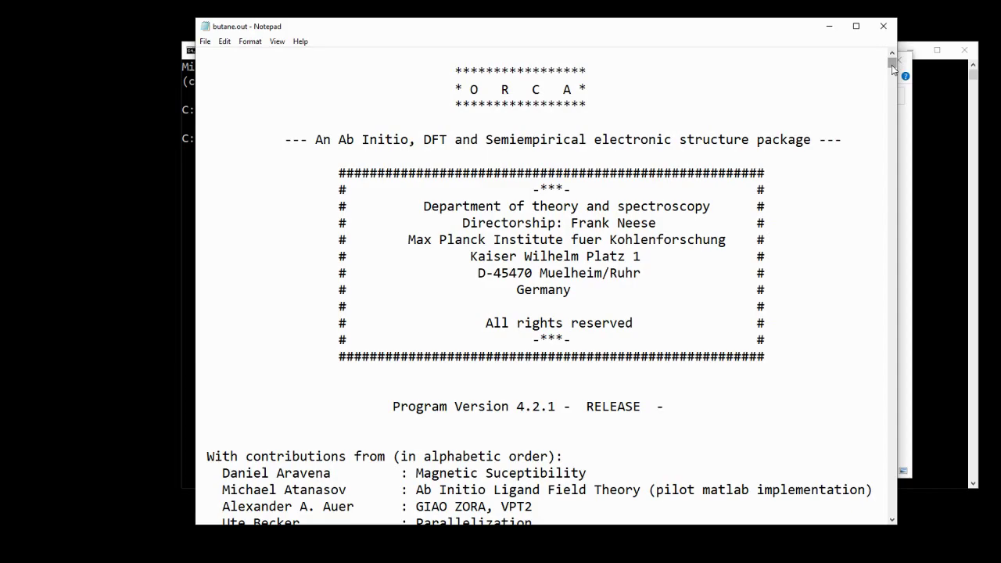
pyautogui.moveTo(892, 65); pyautogui.dragTo(883, 516)
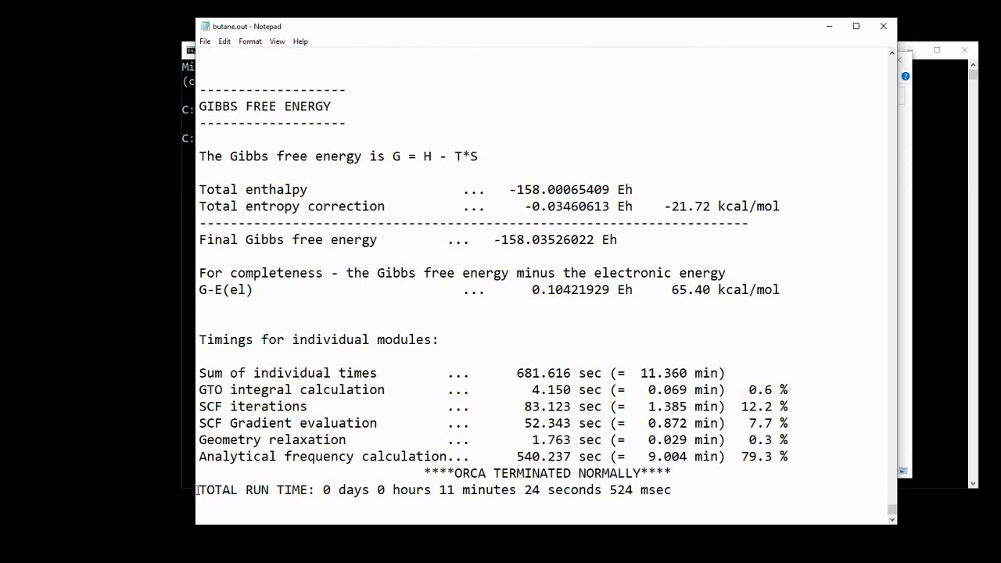
pyautogui.moveTo(199, 490); pyautogui.dragTo(681, 495)
pyautogui.moveTo(418, 472); pyautogui.dragTo(682, 476)
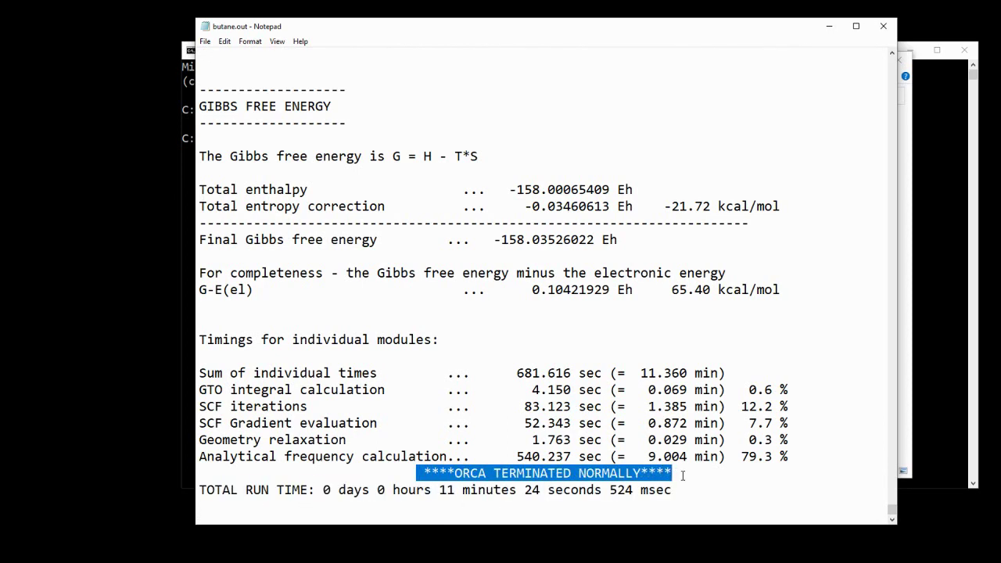
pyautogui.click(683, 475)
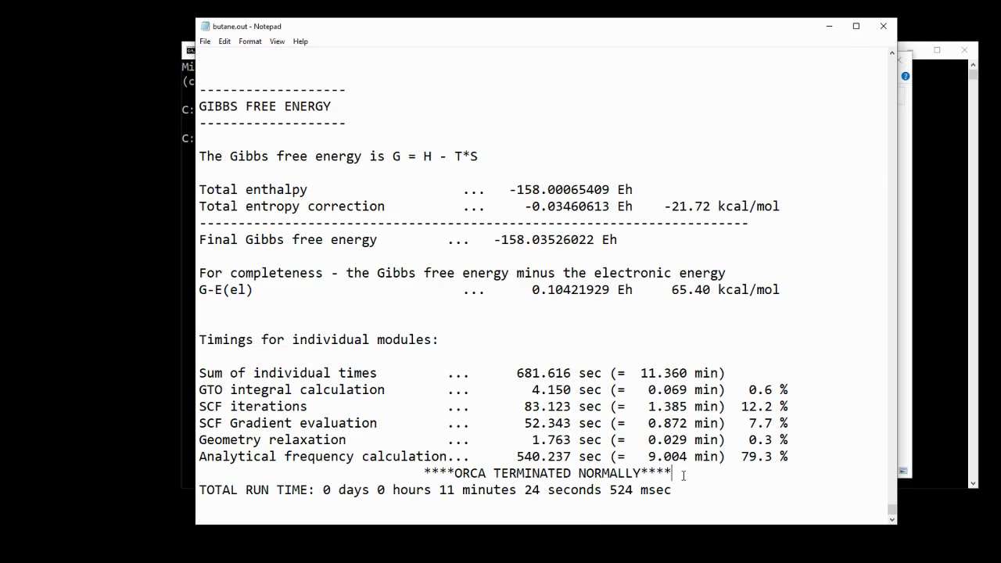
# Scroll back through the output to review the vibrational frequencies.
pyautogui.scroll(15, 530, 257)
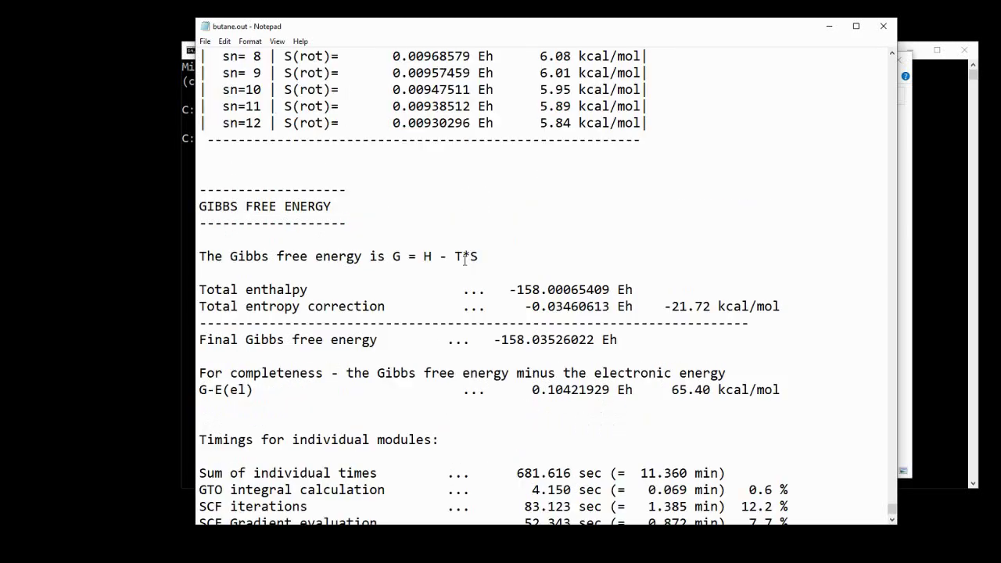
pyautogui.scroll(20, 476, 306)
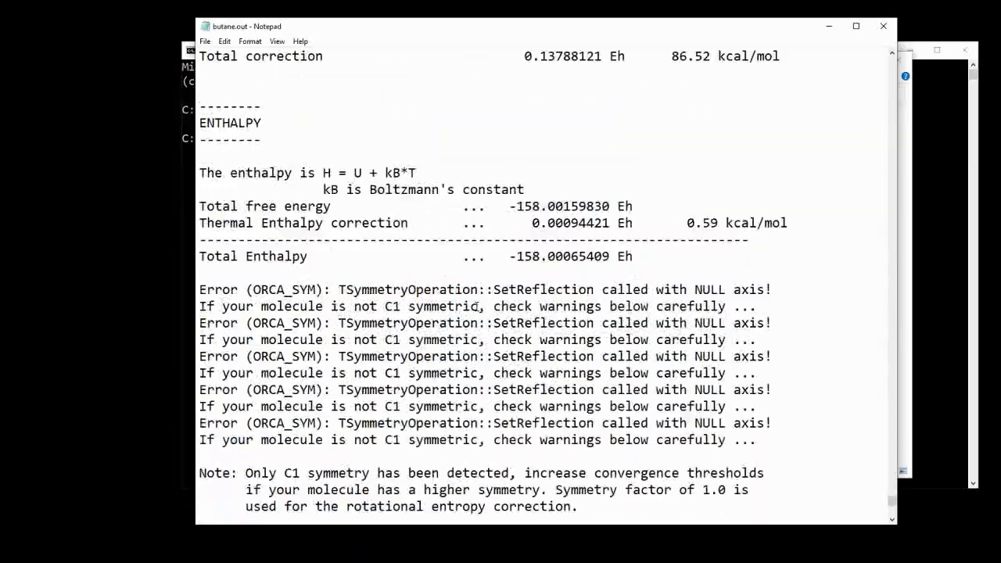
pyautogui.scroll(20, 476, 306)
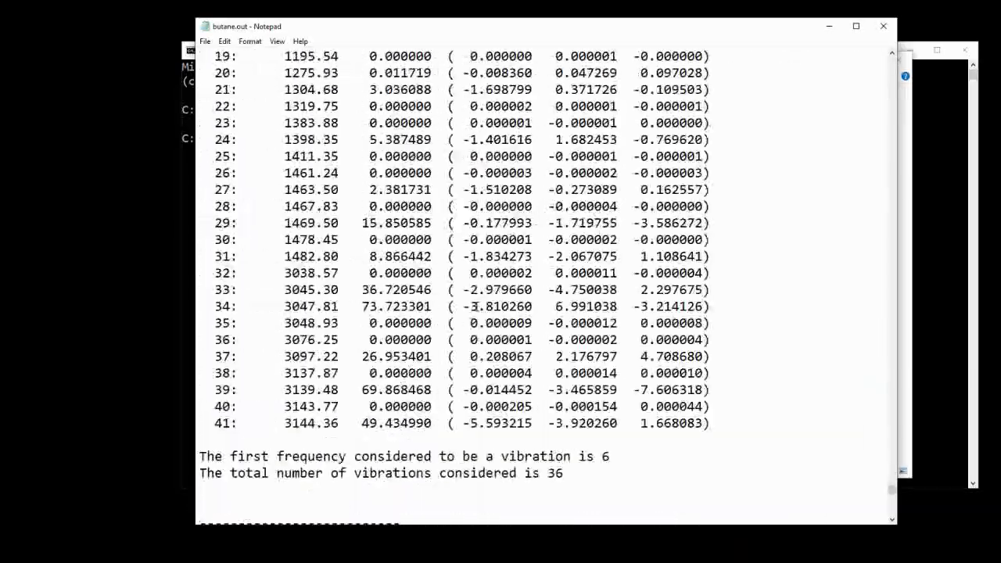
pyautogui.scroll(20, 472, 311)
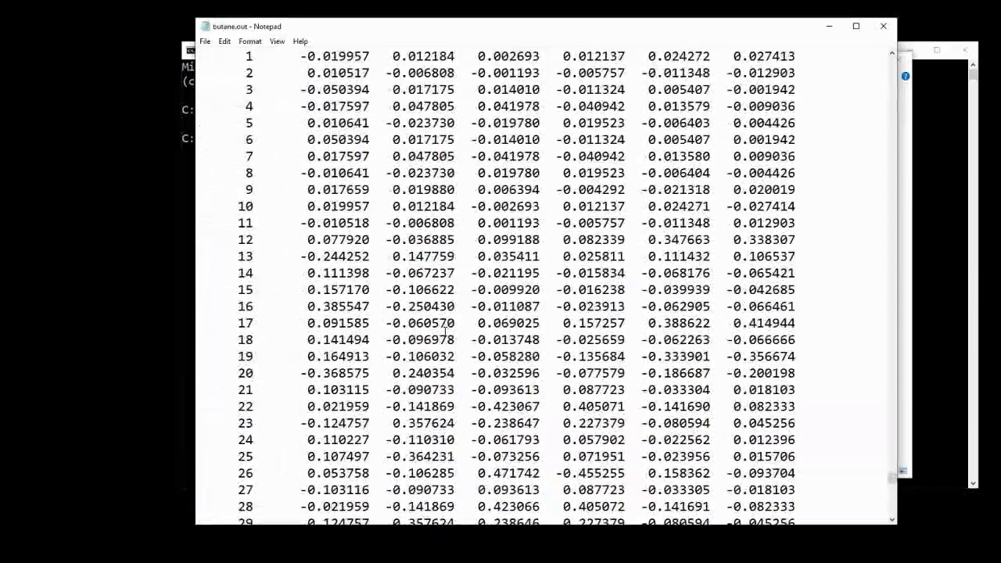
pyautogui.scroll(20, 447, 337)
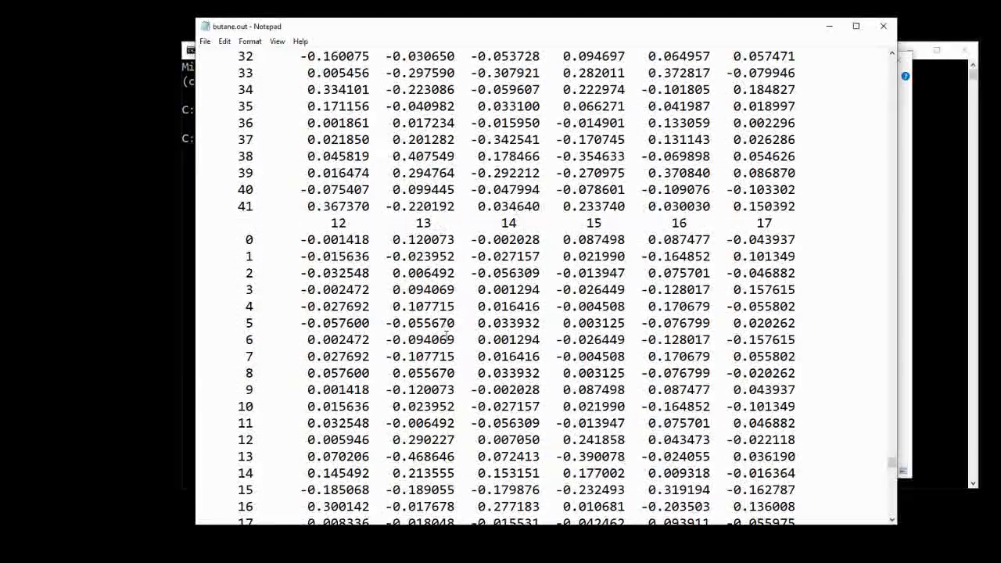
pyautogui.scroll(20, 418, 253)
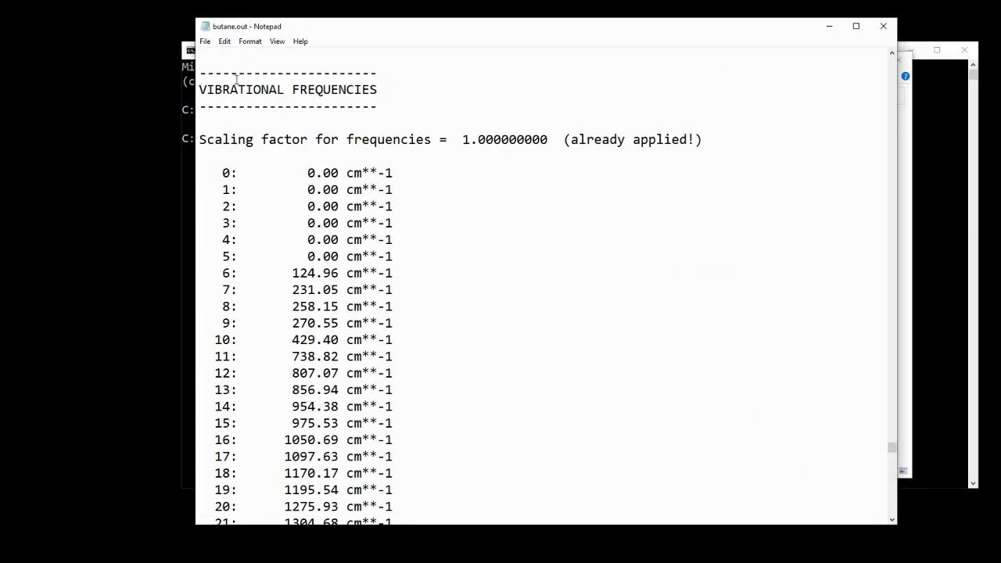
pyautogui.scroll(-1, 371, 163)
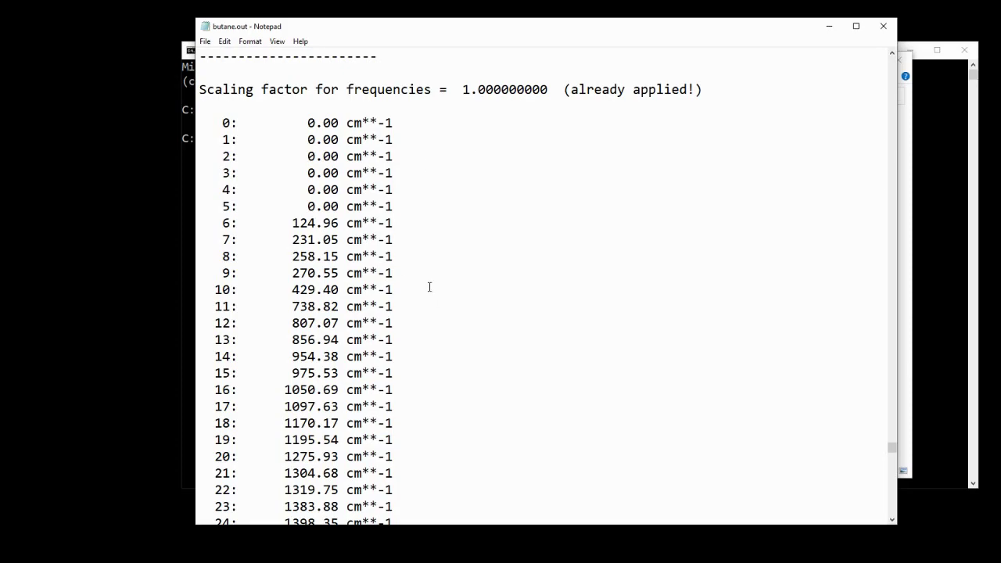
pyautogui.scroll(-12, 765, 258)
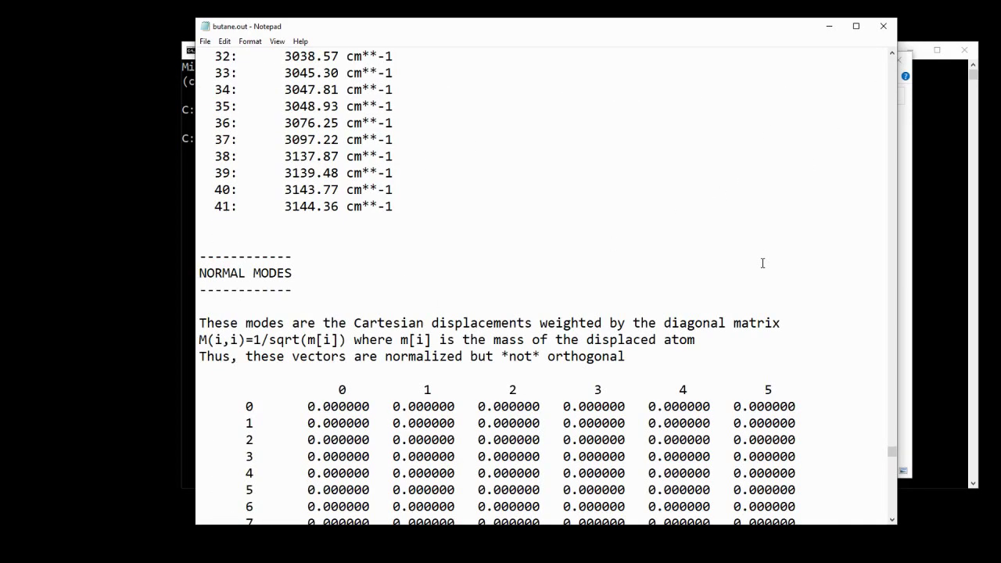
pyautogui.scroll(-13, 763, 263)
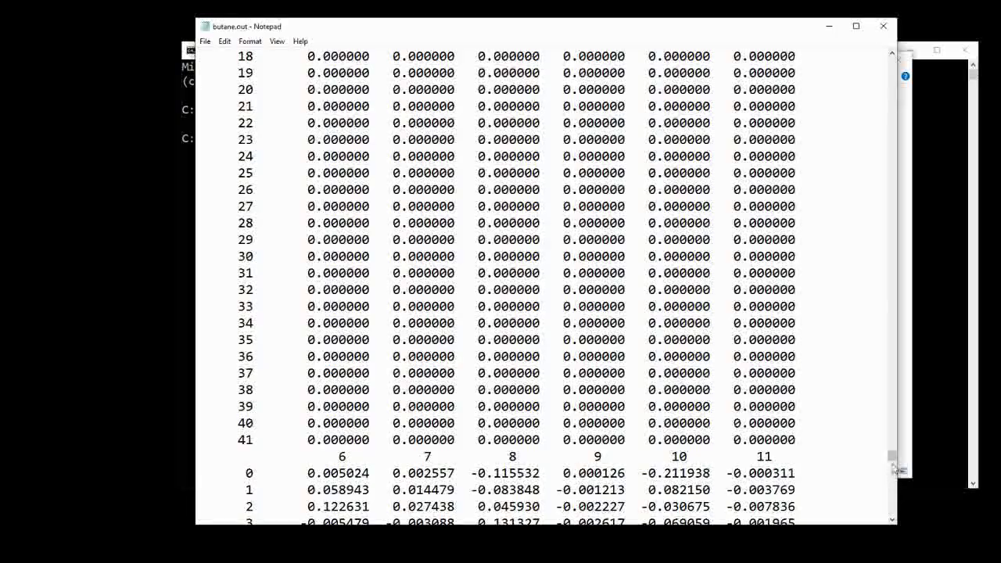
# Find and select the Total Enthalpy -158.00065409 Eh, then close the output file.
pyautogui.moveTo(894, 467); pyautogui.dragTo(894, 508)
pyautogui.scroll(-2, 633, 351)
pyautogui.scroll(7, 634, 349)
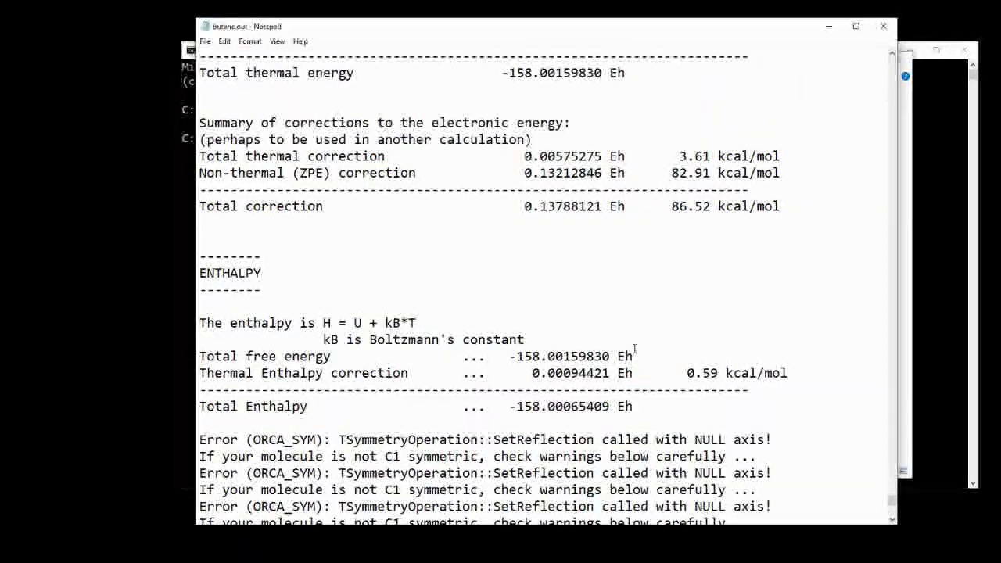
pyautogui.scroll(-2, 635, 350)
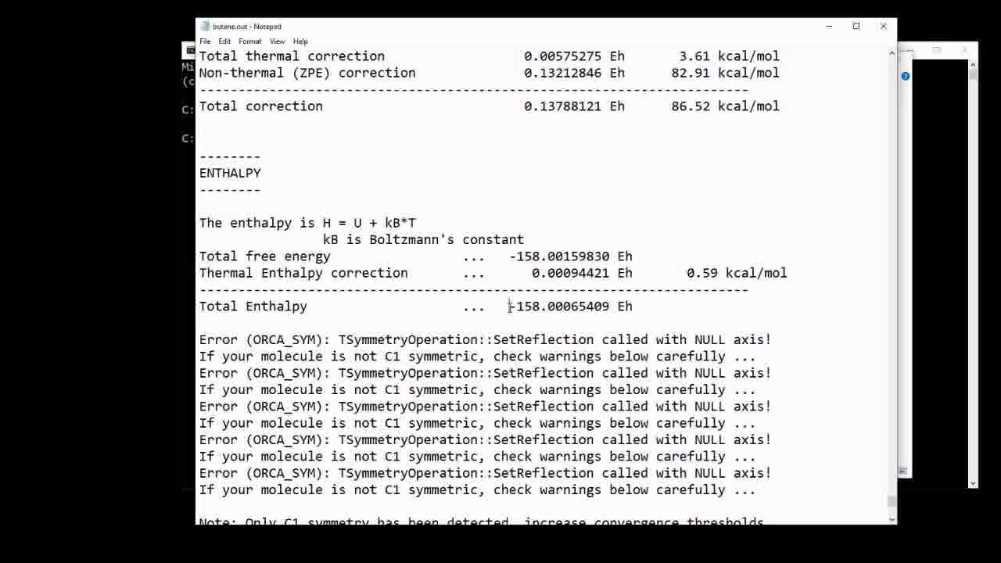
pyautogui.moveTo(509, 306); pyautogui.dragTo(610, 307)
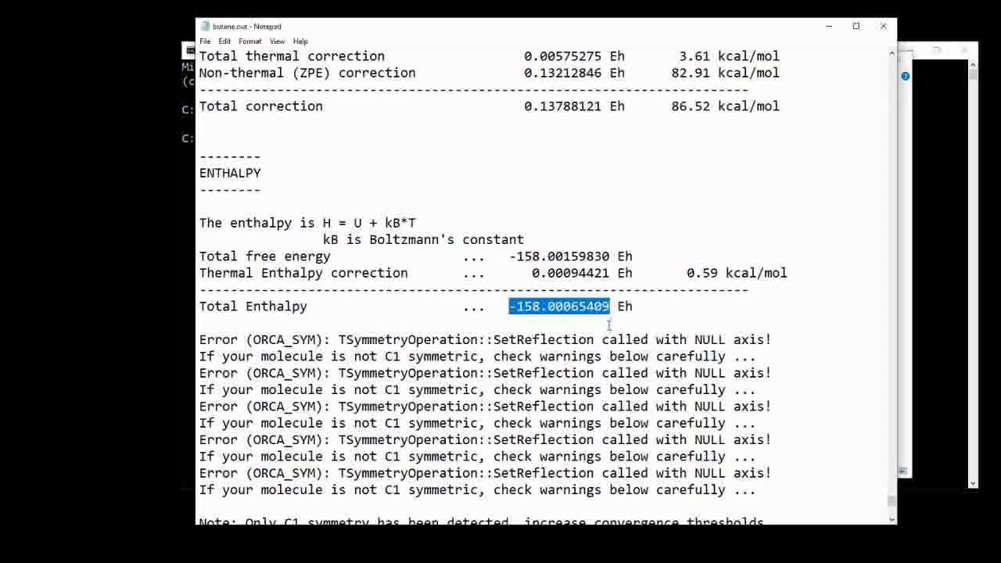
pyautogui.click(608, 324)
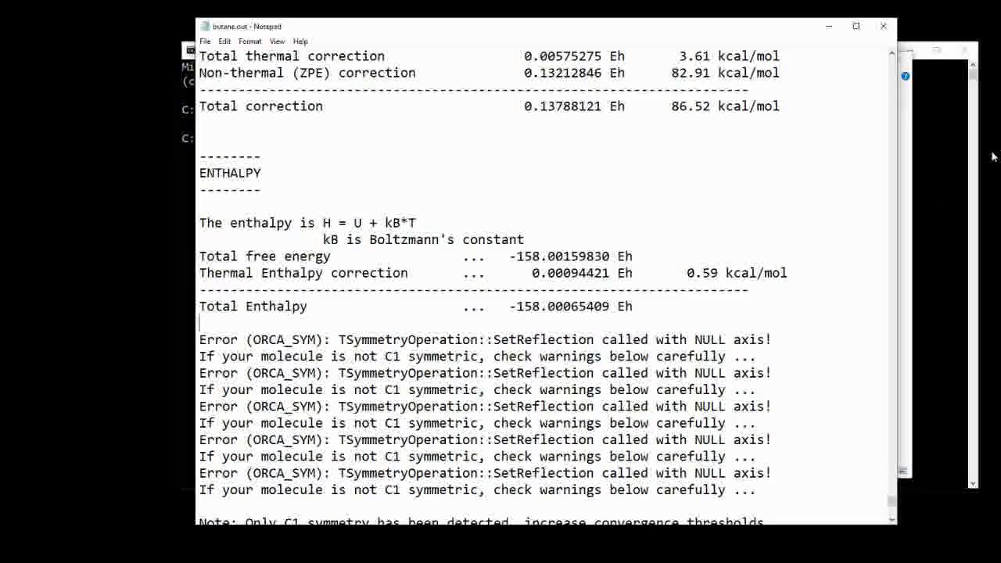
pyautogui.click(885, 27)
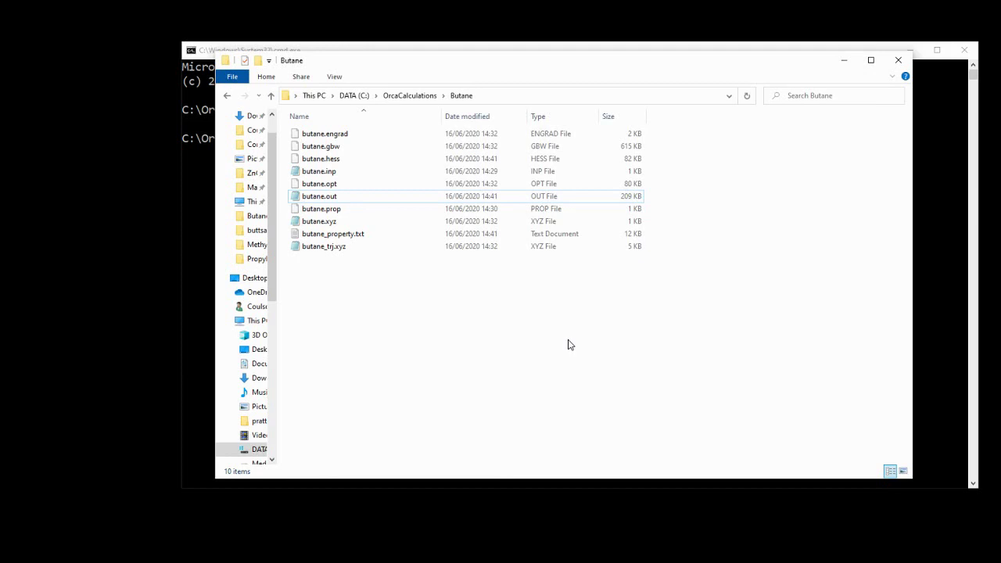
# Create a new folder named Methyl in the Butane folder.
pyautogui.rightClick(420, 296)
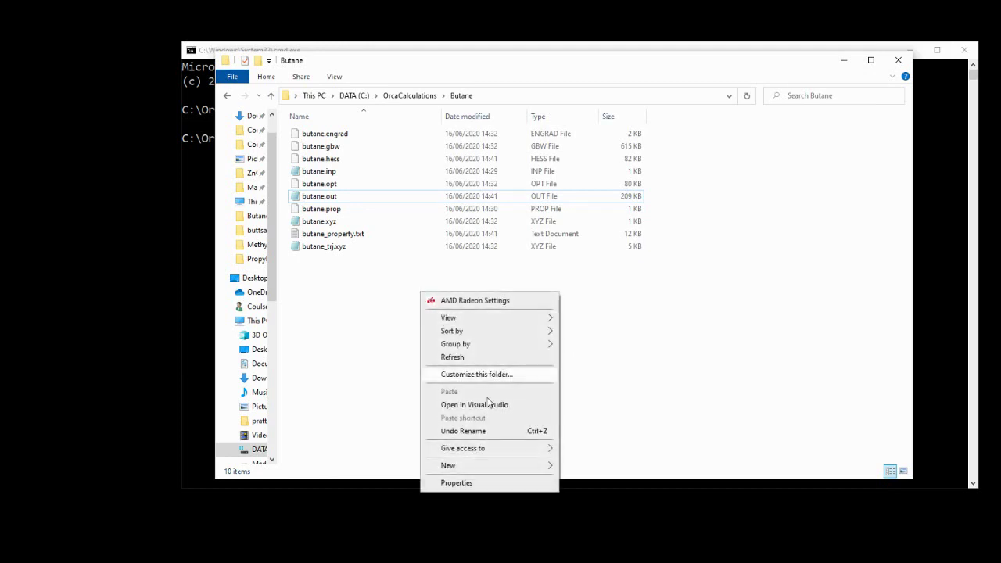
pyautogui.moveTo(469, 466)
pyautogui.click(593, 267)
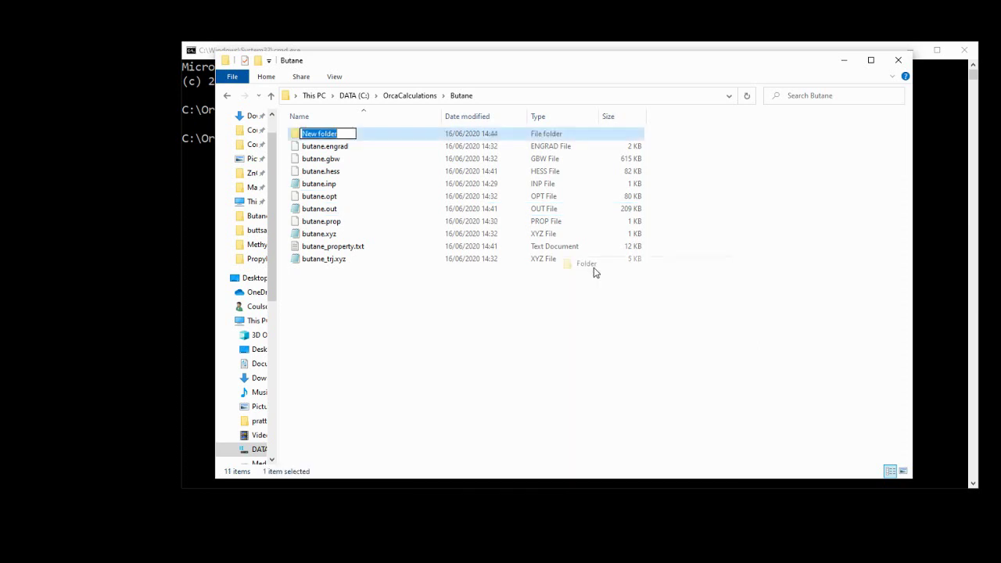
pyautogui.write('Methyl')
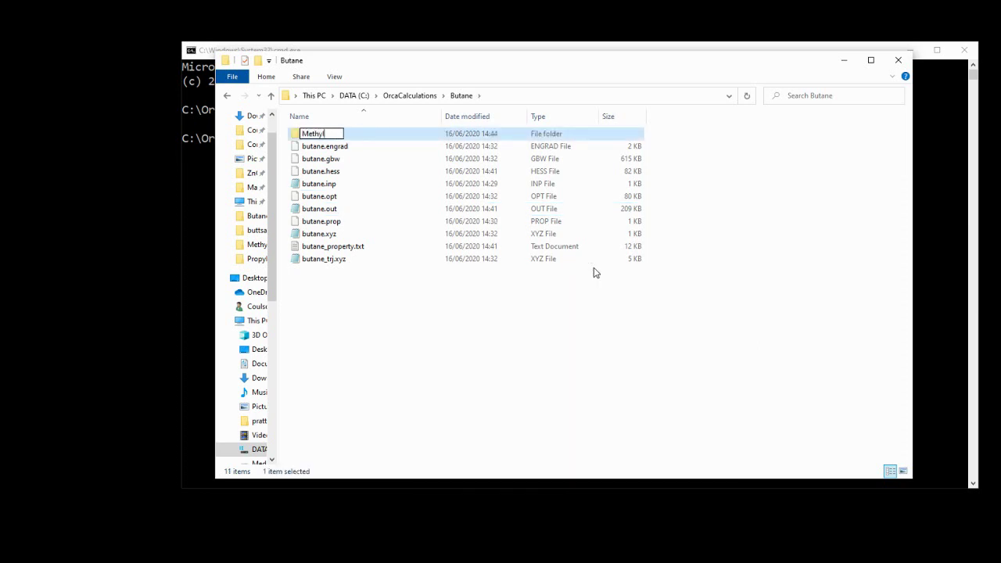
pyautogui.click(577, 384)
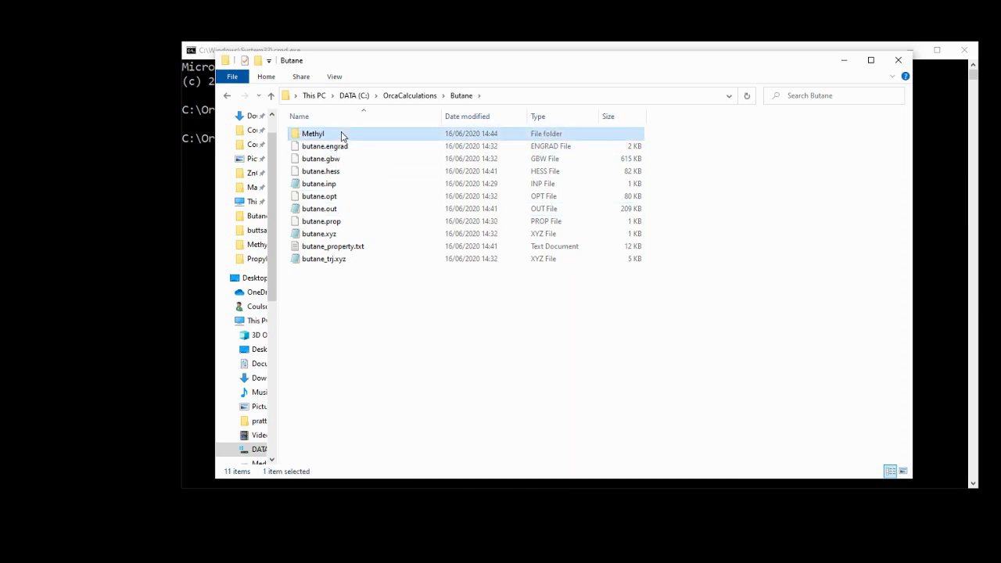
# Copy and paste the Methyl folder, renaming the copy to Propyl.
pyautogui.rightClick(341, 134)
pyautogui.click(371, 362)
pyautogui.click(349, 364)
pyautogui.hotkey('ctrl', 'v')
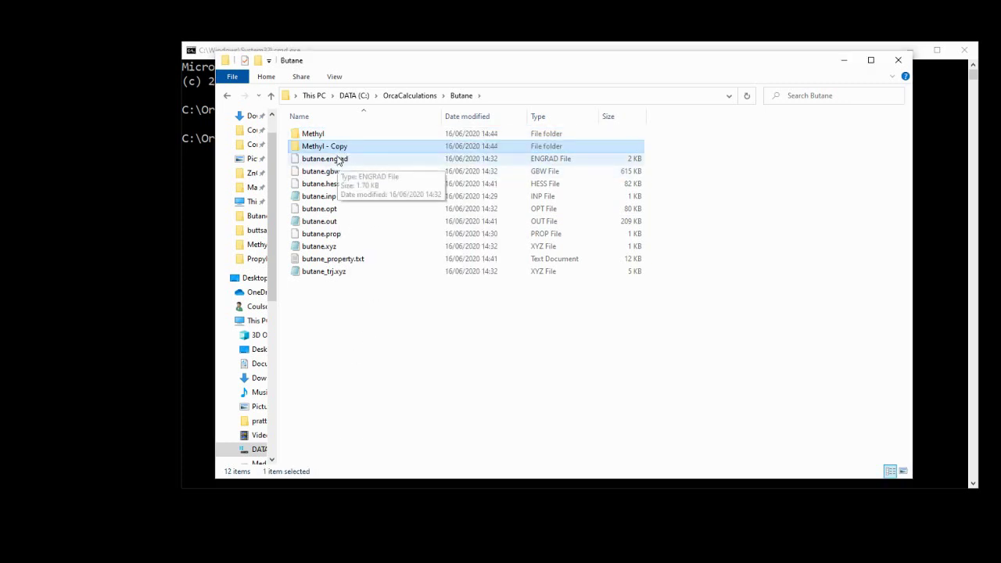
pyautogui.rightClick(335, 148)
pyautogui.click(381, 438)
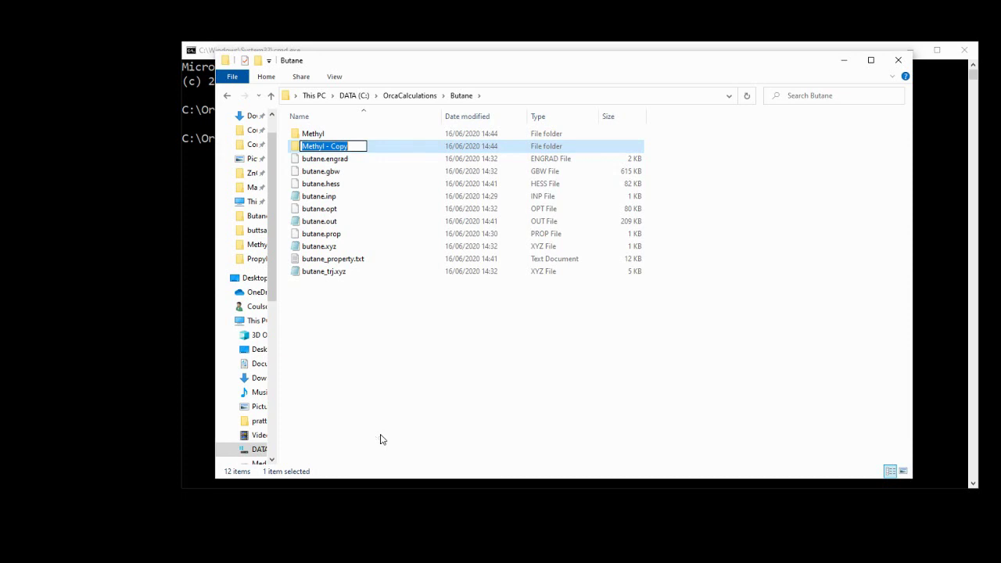
pyautogui.write('Propyl')
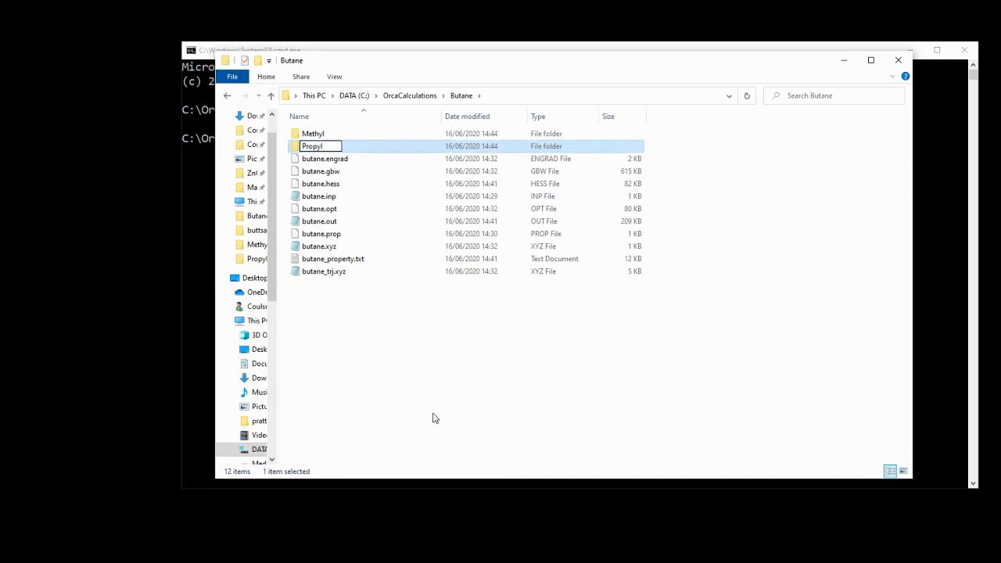
pyautogui.click(433, 417)
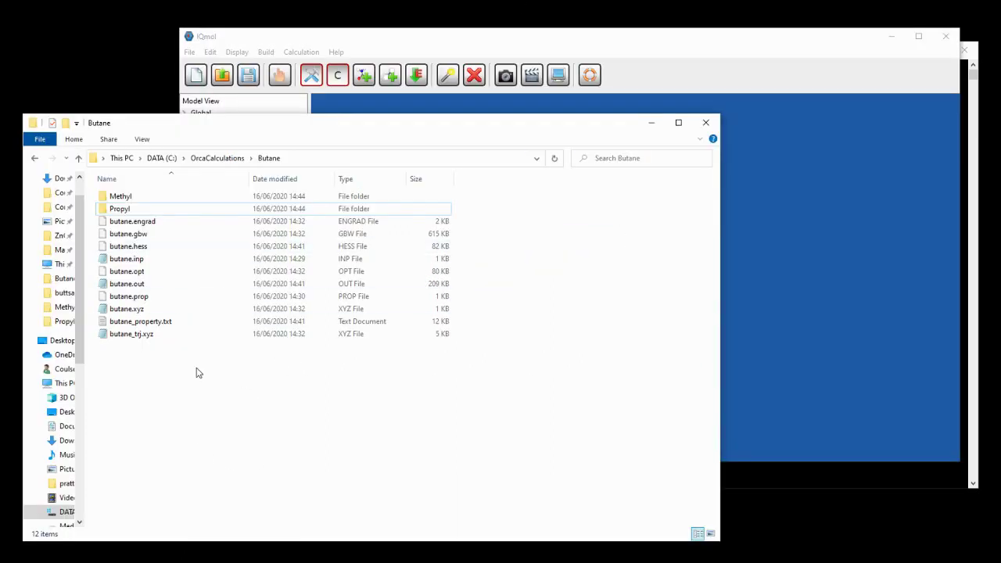
# Load butane.xyz into IQmol and delete one terminal methyl group.
pyautogui.click(163, 310)
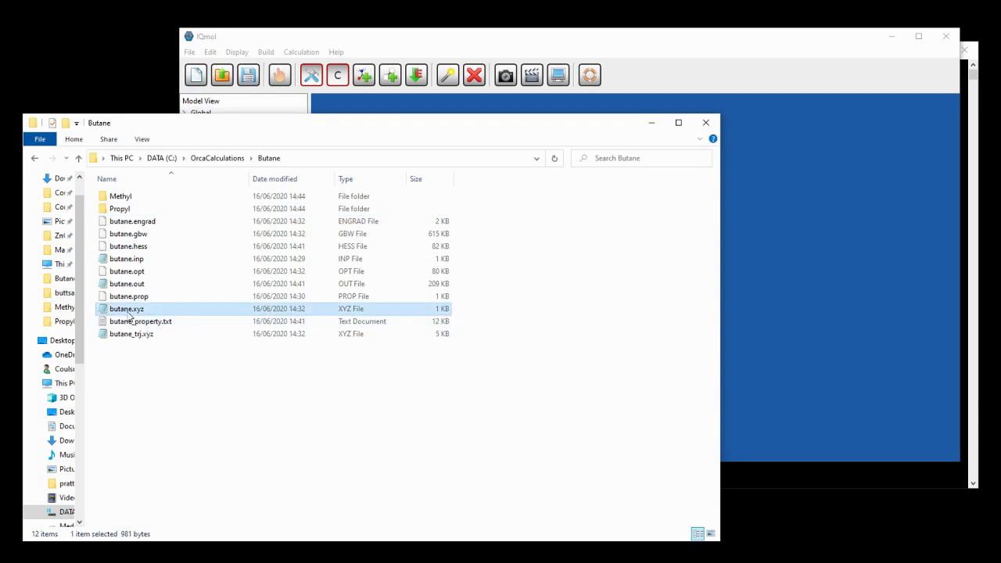
pyautogui.moveTo(121, 315); pyautogui.dragTo(867, 277)
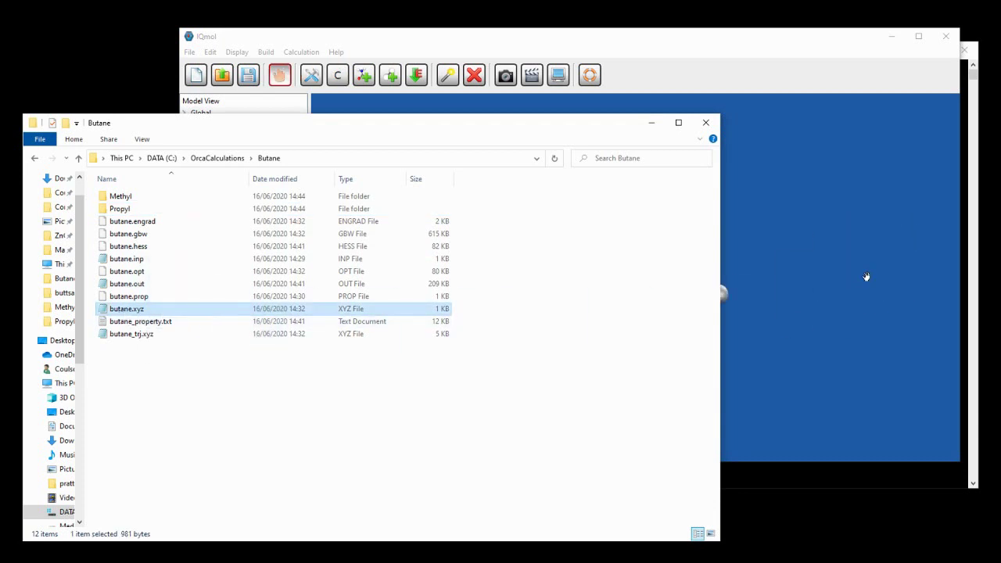
pyautogui.click(738, 46)
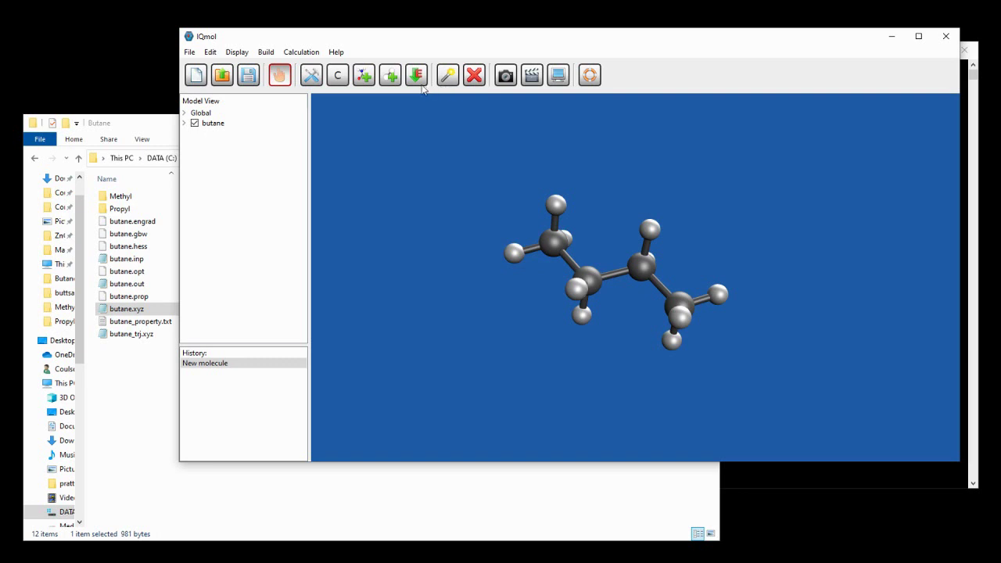
pyautogui.click(311, 75)
pyautogui.moveTo(621, 195); pyautogui.dragTo(740, 206, button='right')
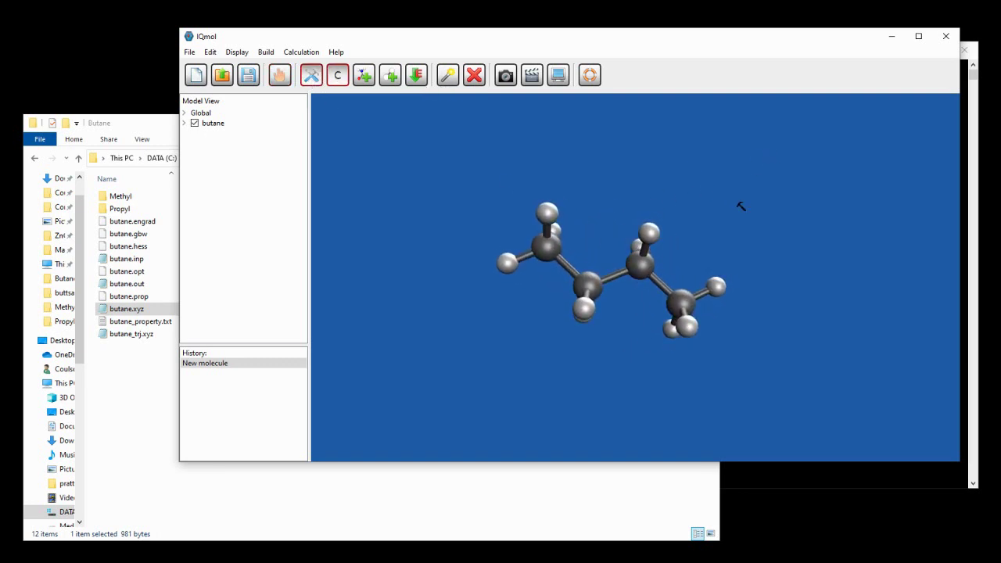
pyautogui.click(449, 76)
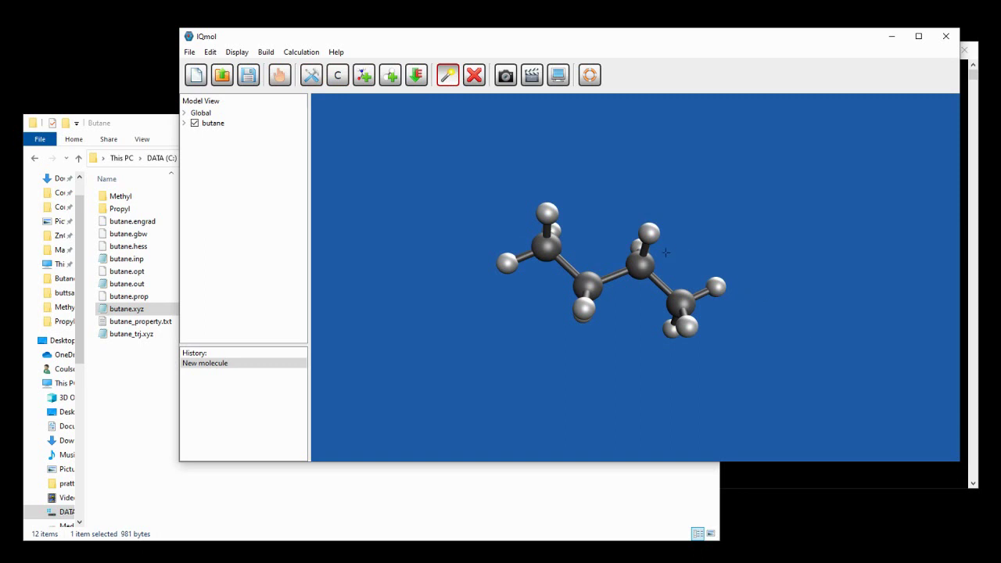
pyautogui.moveTo(666, 252); pyautogui.dragTo(748, 371)
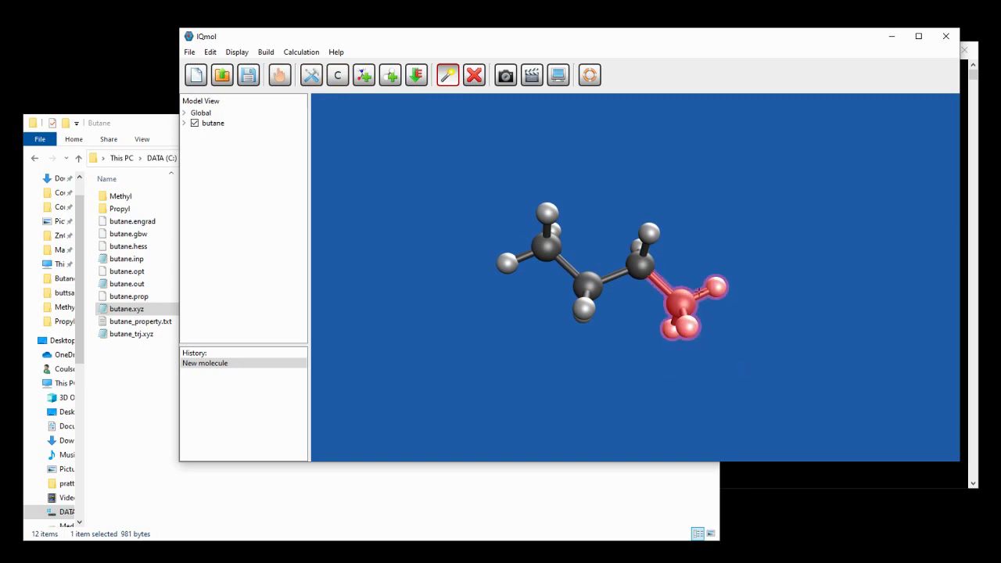
pyautogui.click(475, 75)
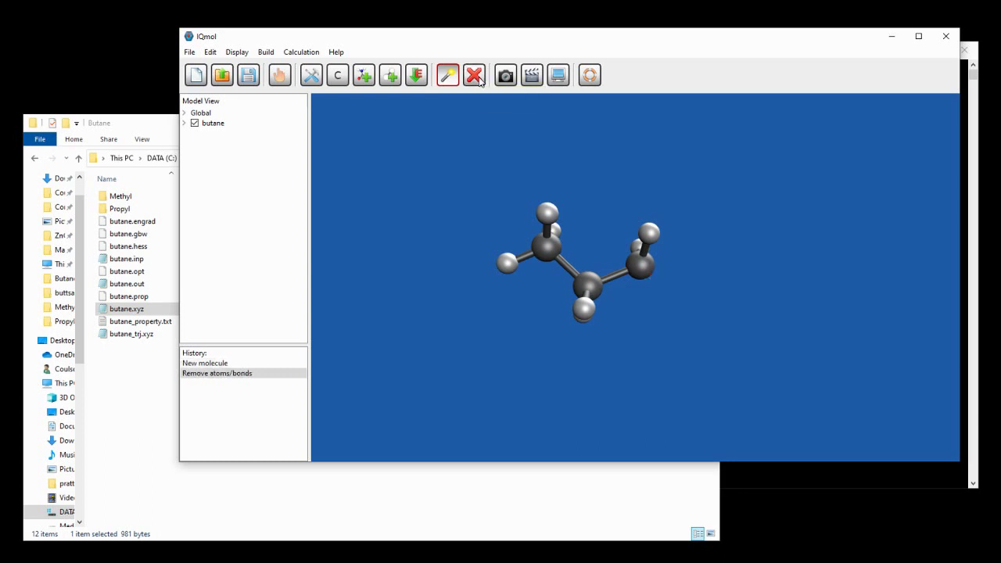
# Save the remaining fragment as propyl.xyz inside the Propyl folder.
pyautogui.click(188, 52)
pyautogui.click(218, 175)
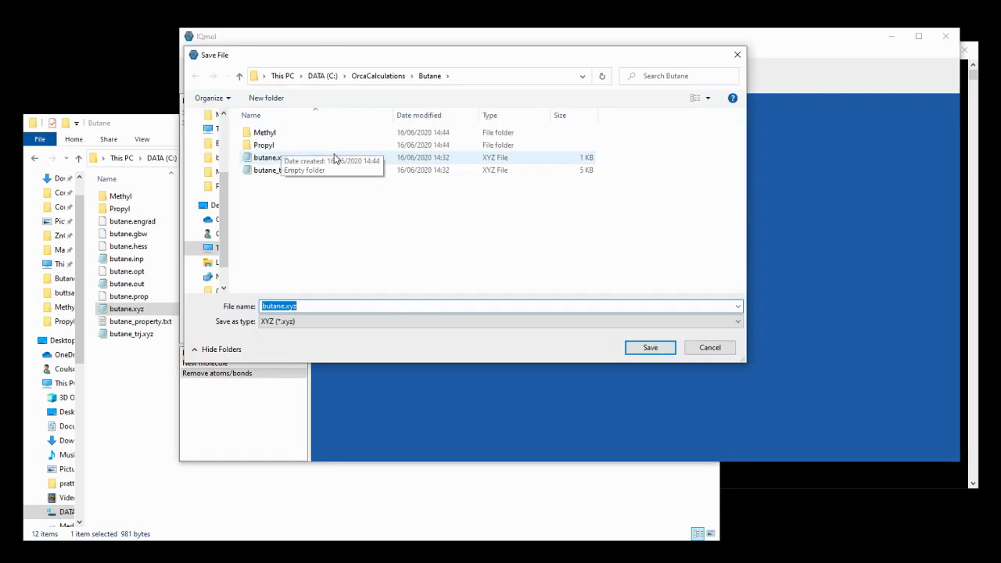
pyautogui.doubleClick(316, 146)
pyautogui.doubleClick(295, 305)
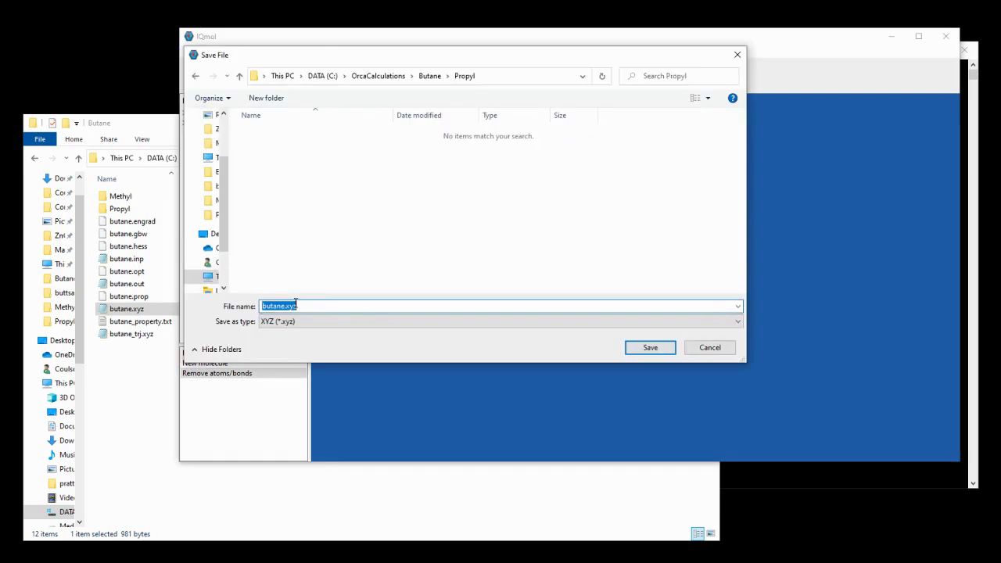
pyautogui.write('propyl.xyz')
pyautogui.press('Return')
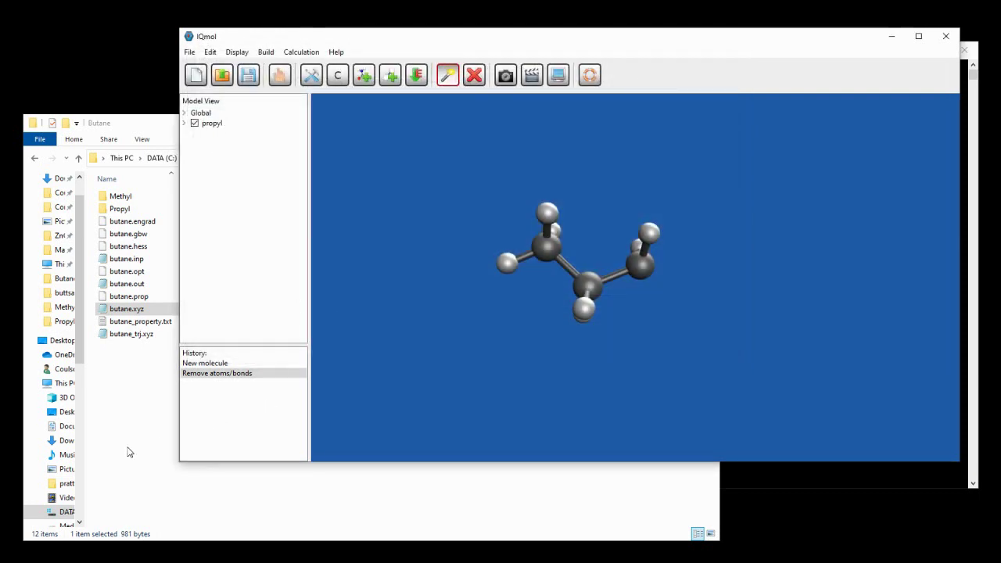
pyautogui.click(129, 452)
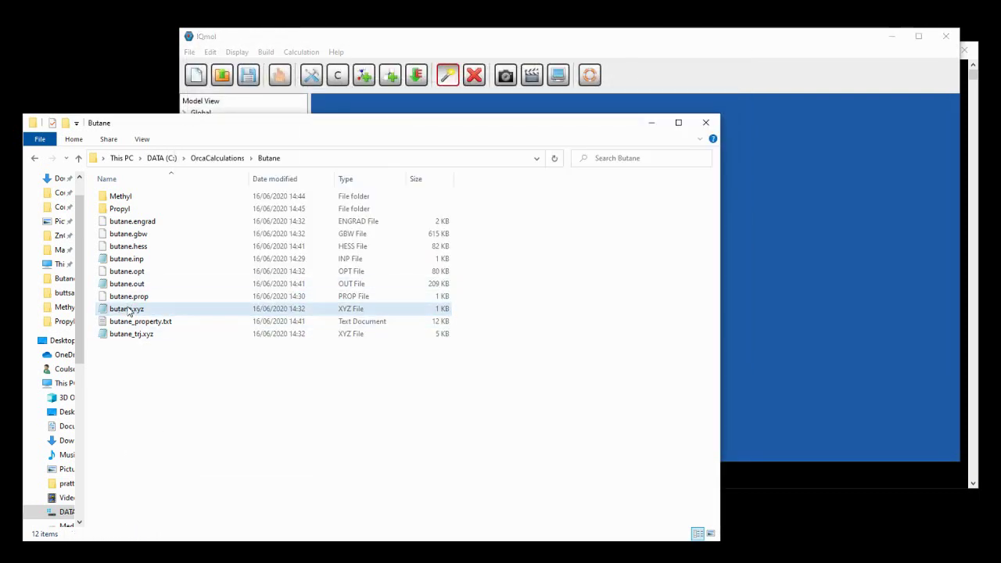
# Reload butane.xyz and delete three carbons' atoms, leaving a single methyl group.
pyautogui.moveTo(122, 313); pyautogui.dragTo(860, 273)
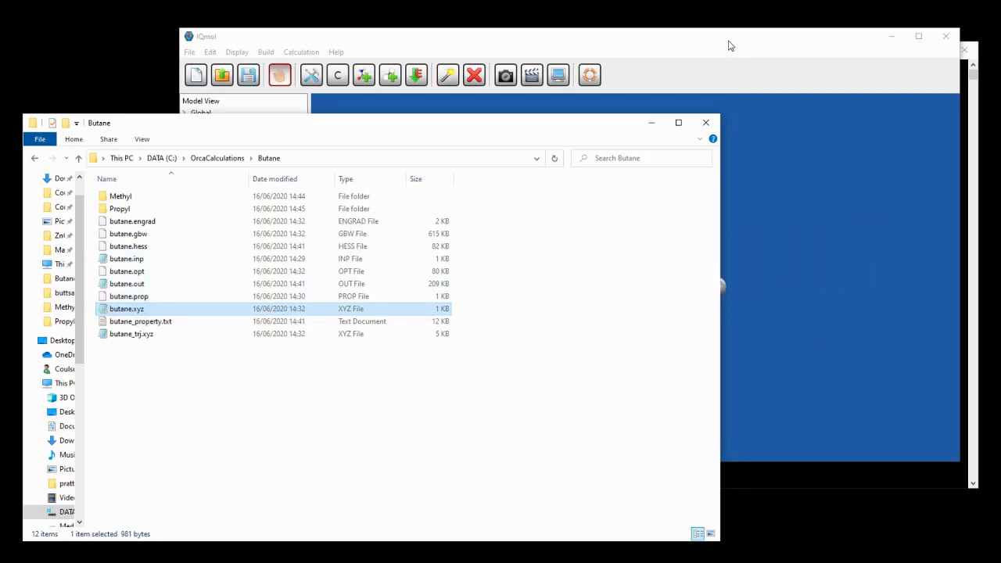
pyautogui.click(450, 77)
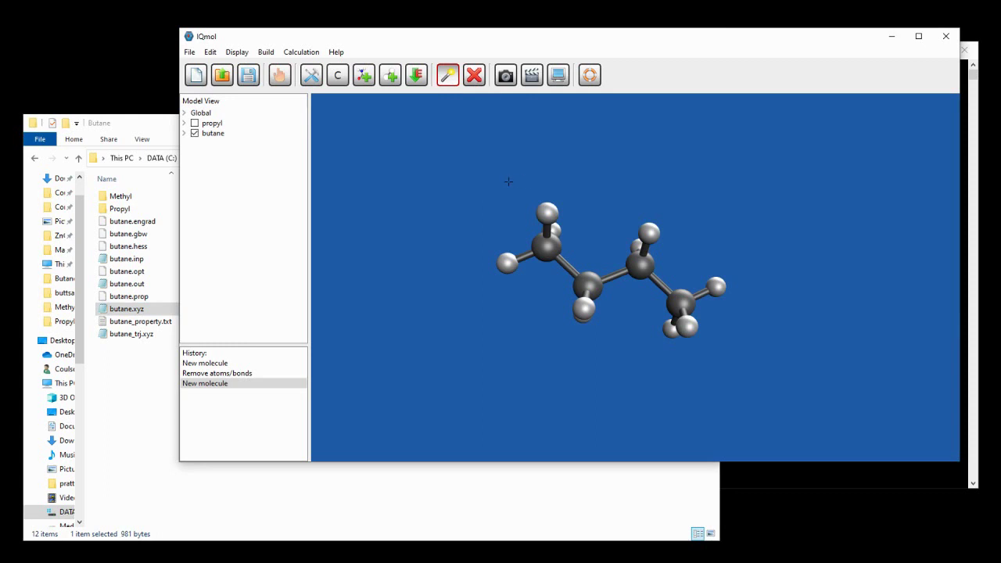
pyautogui.moveTo(472, 161); pyautogui.dragTo(657, 405)
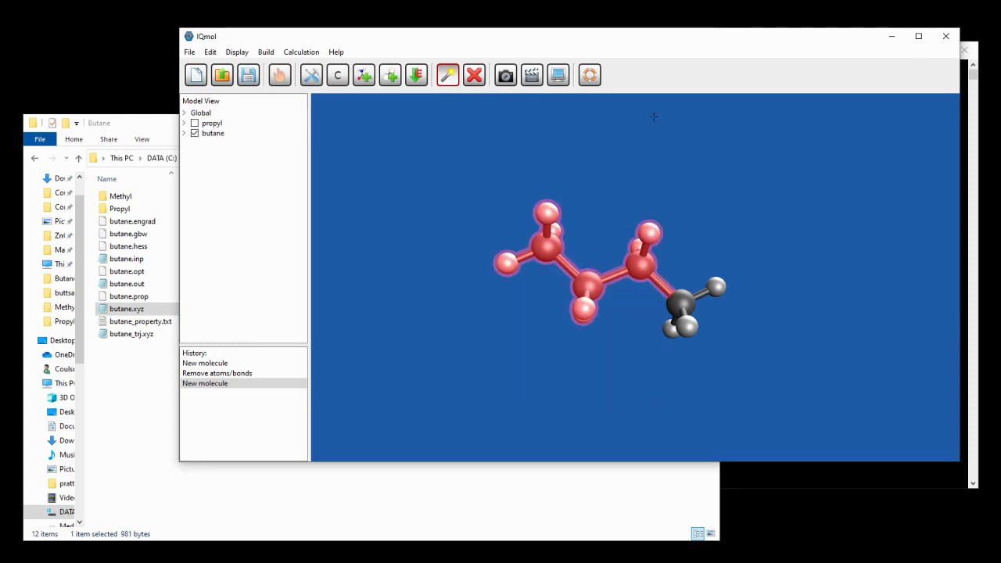
pyautogui.click(474, 75)
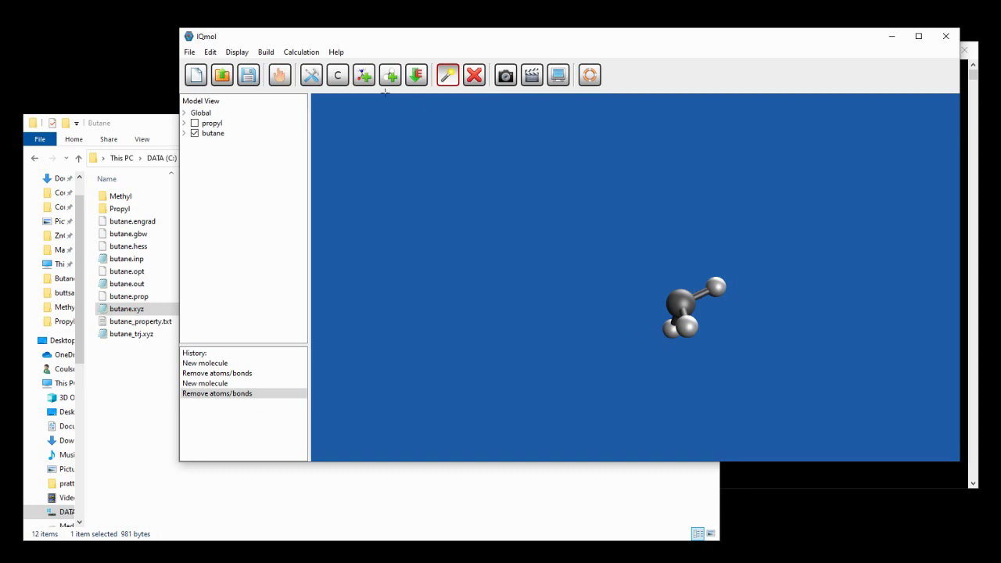
# Save the fragment as methyl.xyz in the Methyl folder and close IQmol.
pyautogui.click(190, 52)
pyautogui.click(219, 176)
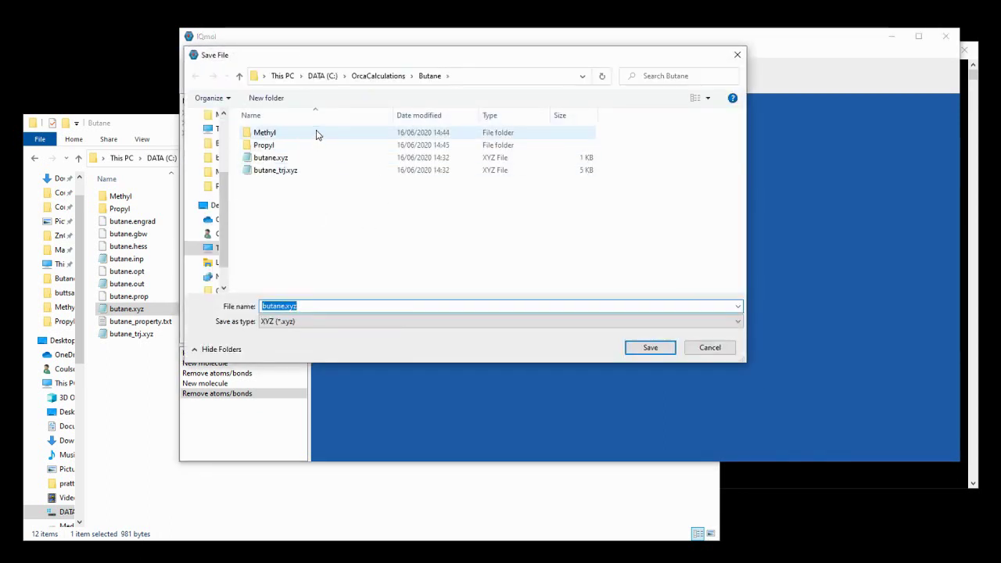
pyautogui.doubleClick(316, 135)
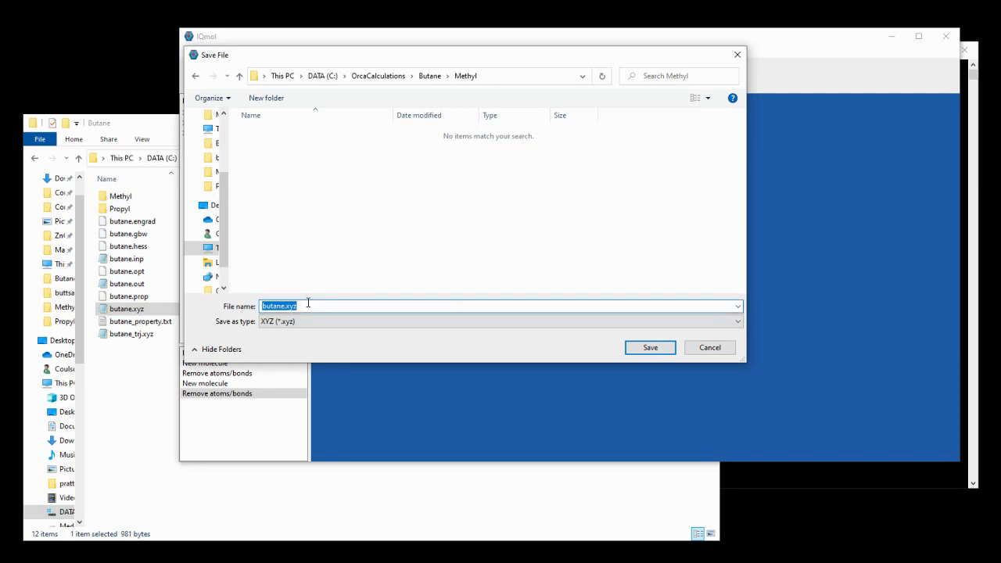
pyautogui.write('methyl.')
pyautogui.press('Return')
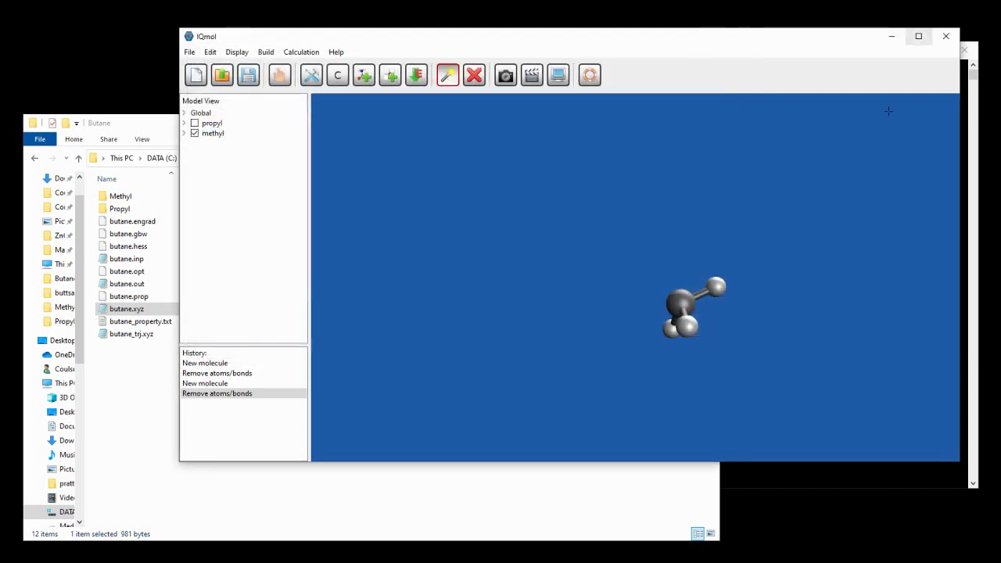
pyautogui.click(946, 37)
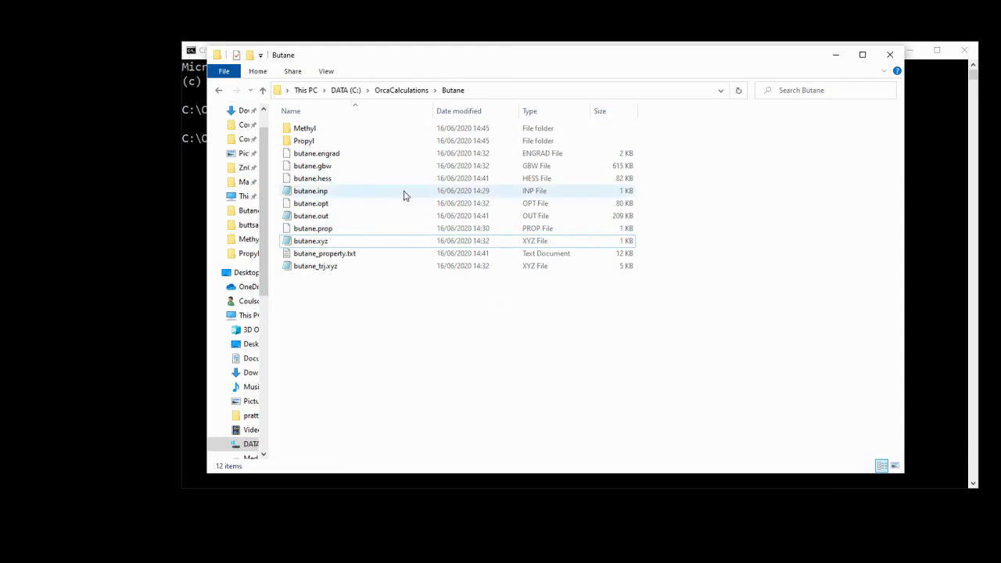
# Paste a copy of butane.inp into the Methyl folder, rename it methyl.inp, and open it.
pyautogui.click(298, 192)
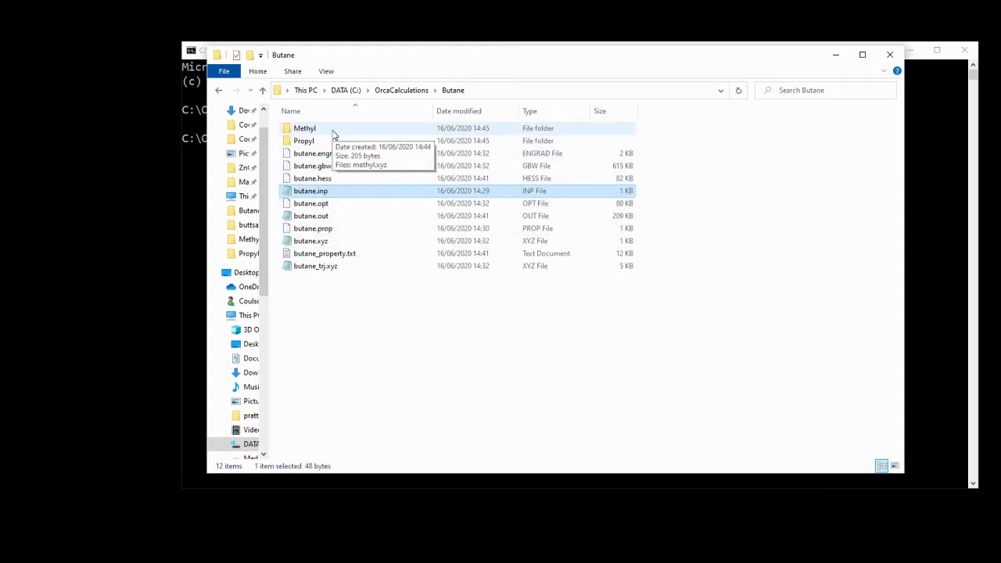
pyautogui.doubleClick(331, 130)
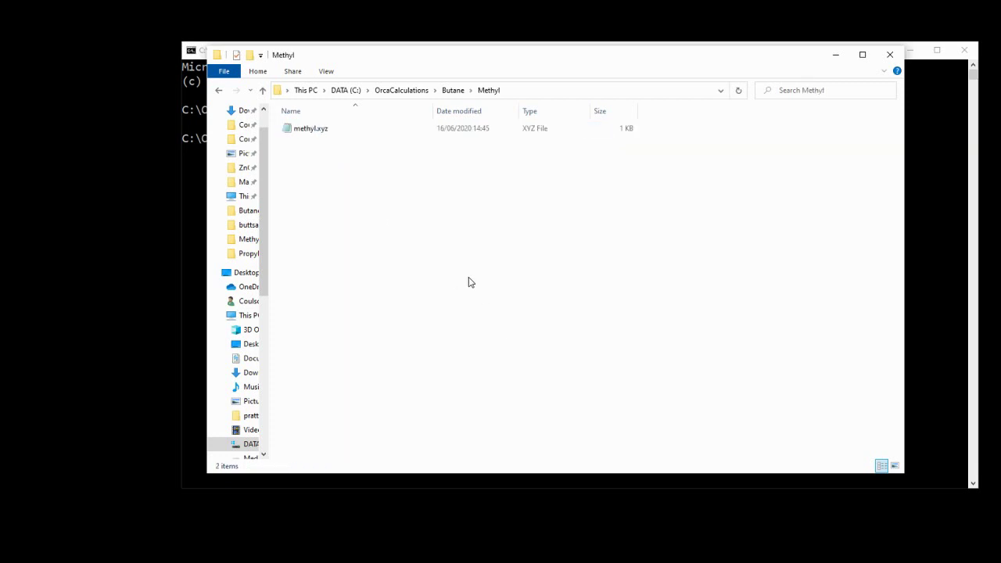
pyautogui.hotkey('ctrl', 'v')
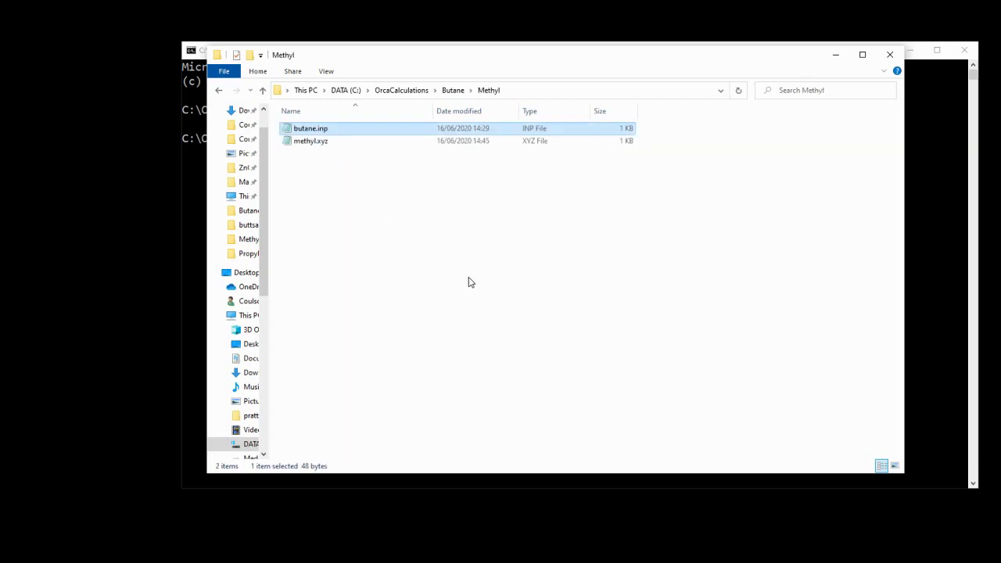
pyautogui.rightClick(317, 135)
pyautogui.click(351, 347)
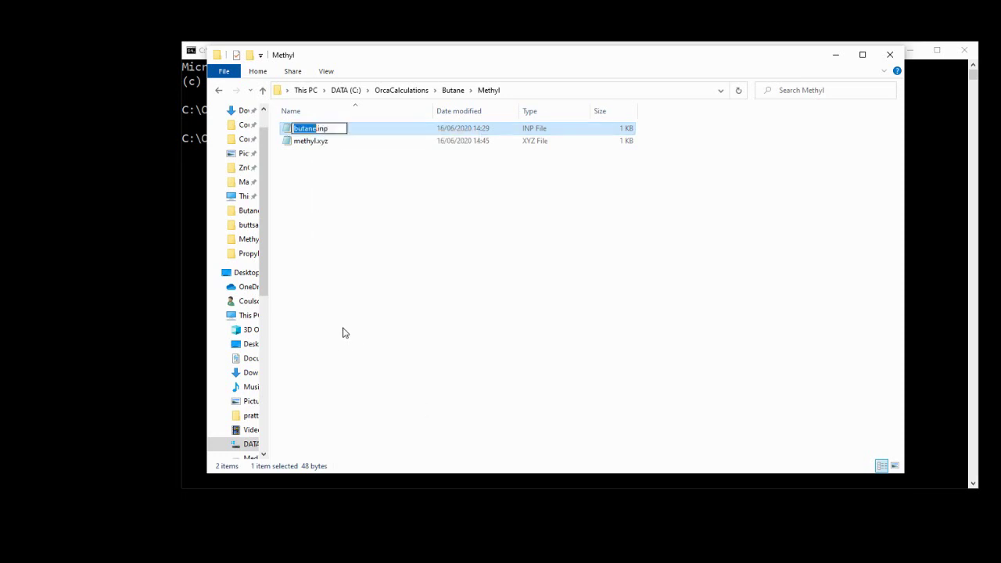
pyautogui.write('methyl')
pyautogui.press('Return')
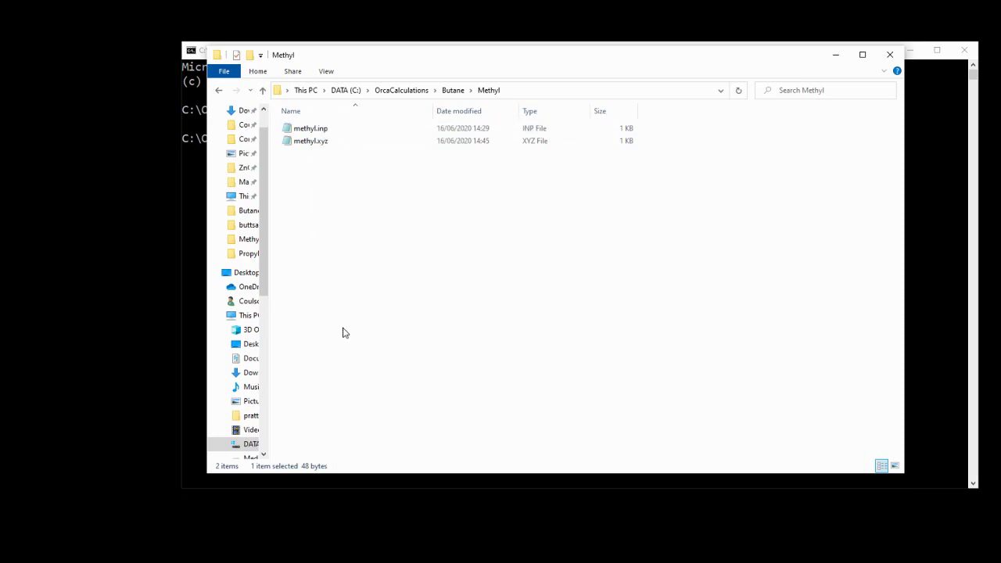
pyautogui.doubleClick(339, 128)
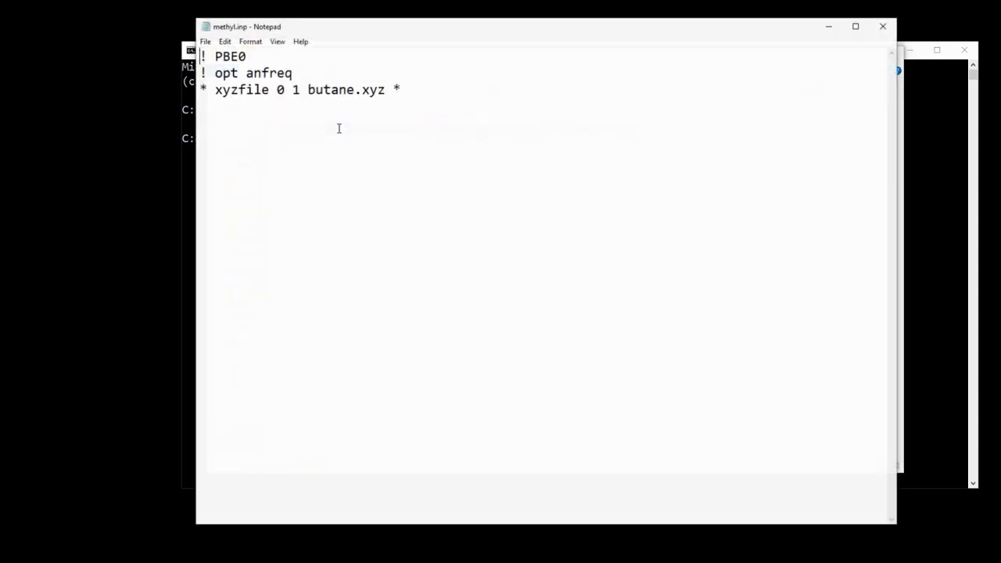
# Change the geometry line to '* xyzfile 0 2 methyl.xyz *'.
pyautogui.moveTo(307, 89); pyautogui.dragTo(356, 91)
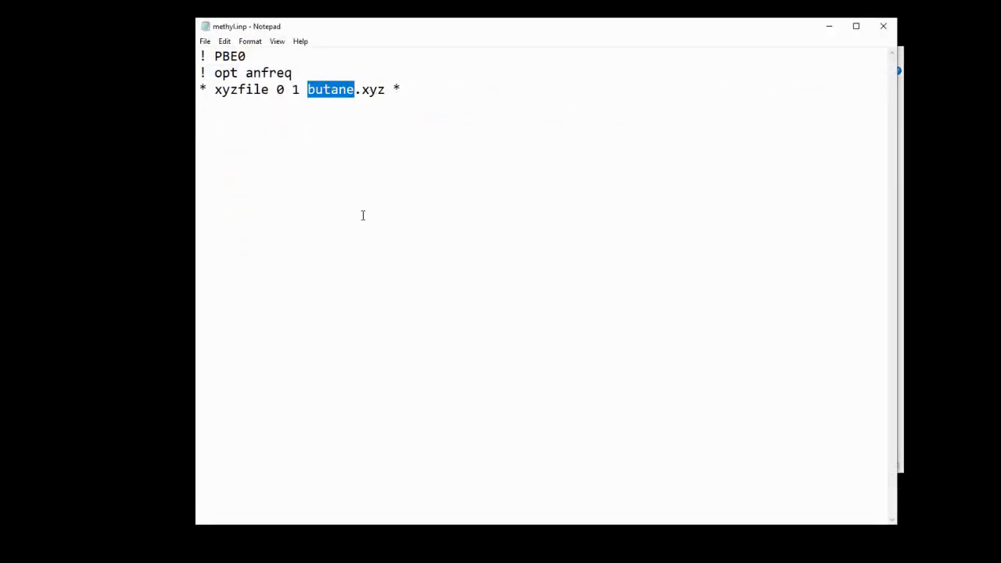
pyautogui.write('methyl')
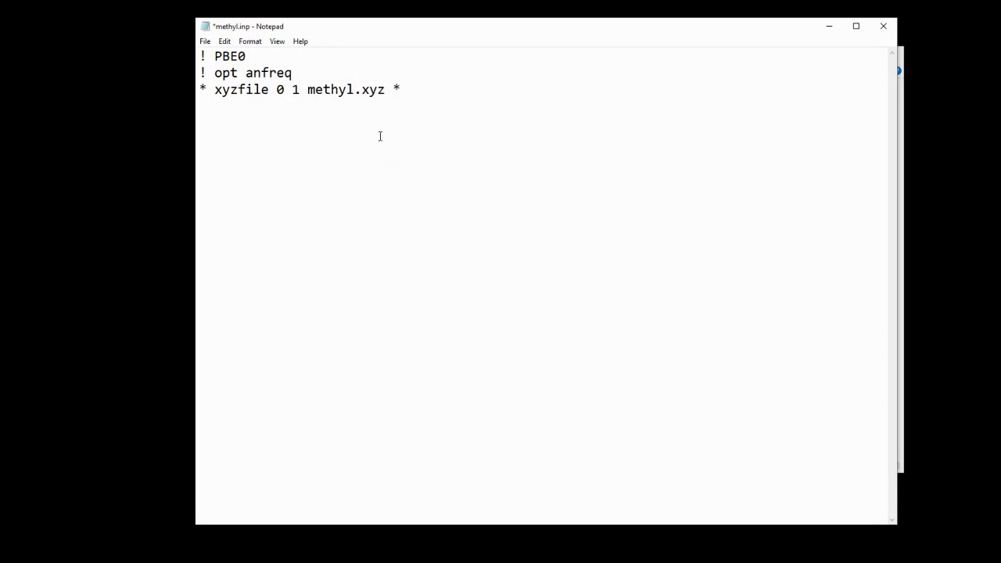
pyautogui.moveTo(291, 89); pyautogui.dragTo(300, 90)
pyautogui.write('2')
# Save methyl.inp and close Notepad.
pyautogui.click(205, 41)
pyautogui.click(224, 93)
pyautogui.click(883, 25)
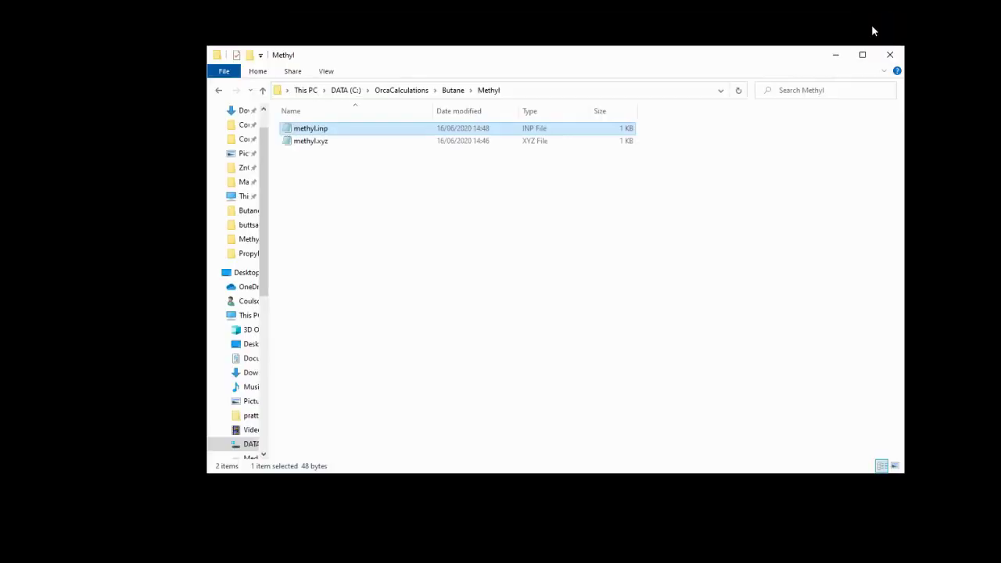
pyautogui.click(534, 91)
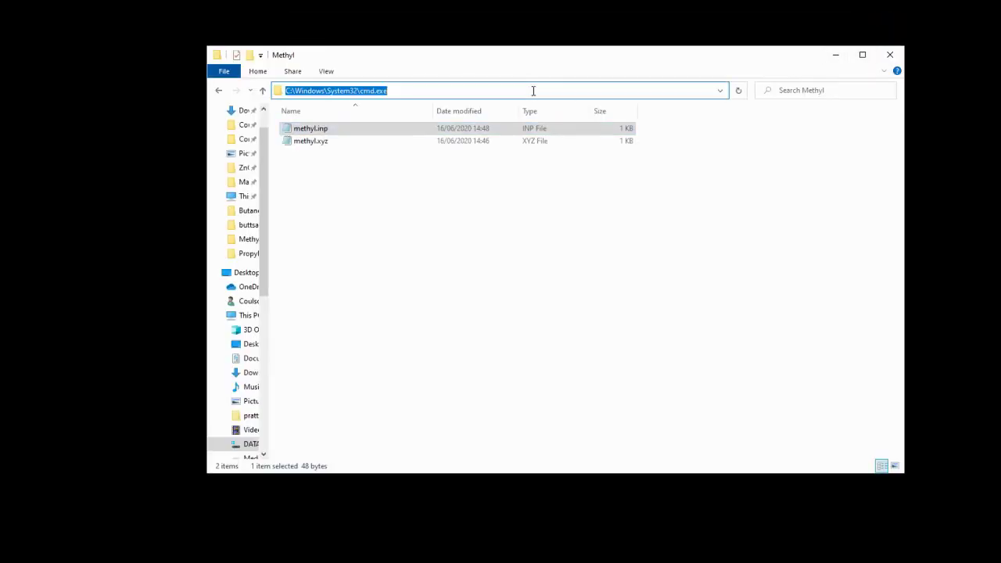
# Open a Command Prompt in the Methyl folder and run orca methyl.inp>methyl.out.
pyautogui.press('Return')
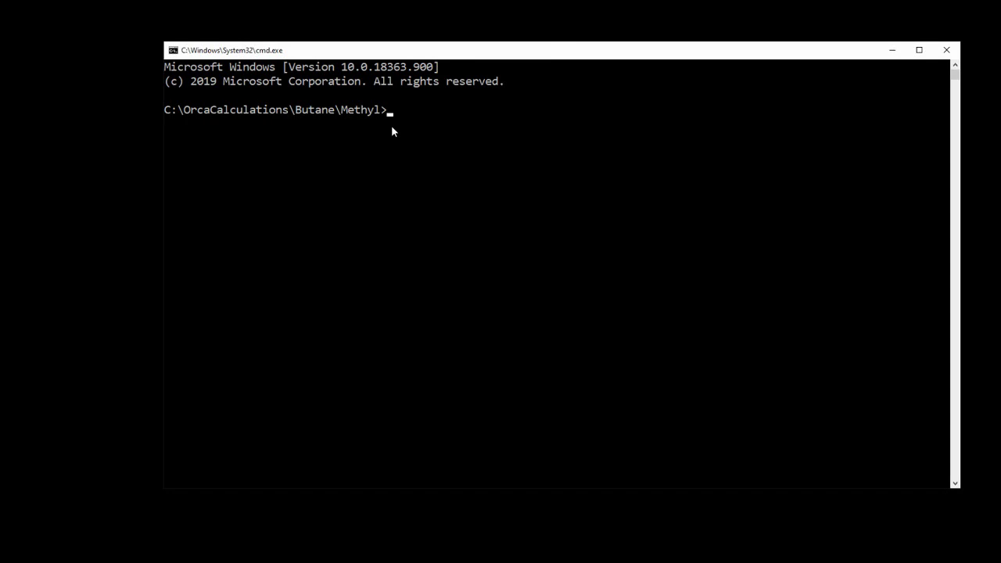
pyautogui.write('orca methyl.inp>methyl.')
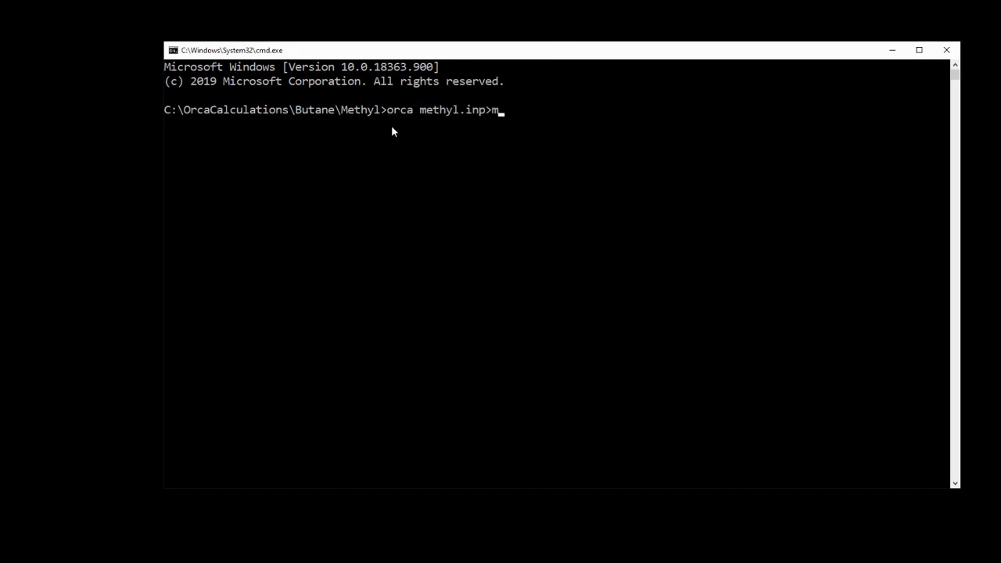
pyautogui.write('out')
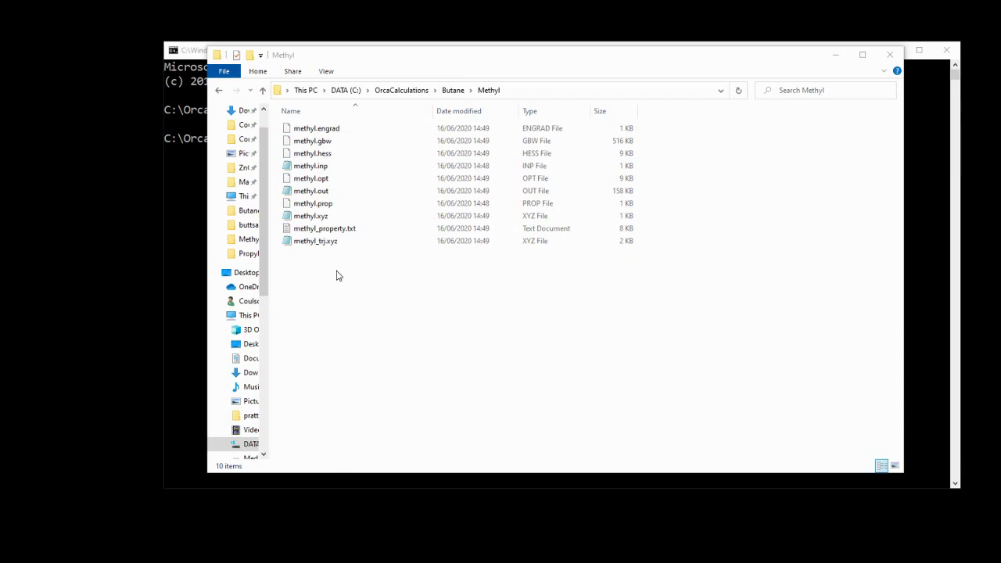
# Open methyl.out and confirm the normal-termination message and total run time at its end.
pyautogui.doubleClick(324, 191)
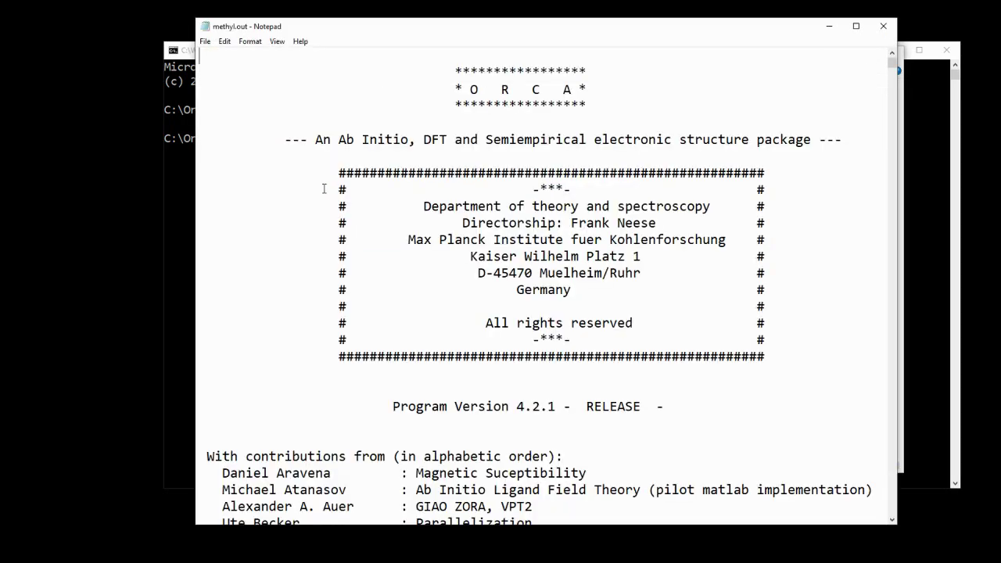
pyautogui.moveTo(892, 63); pyautogui.dragTo(893, 509)
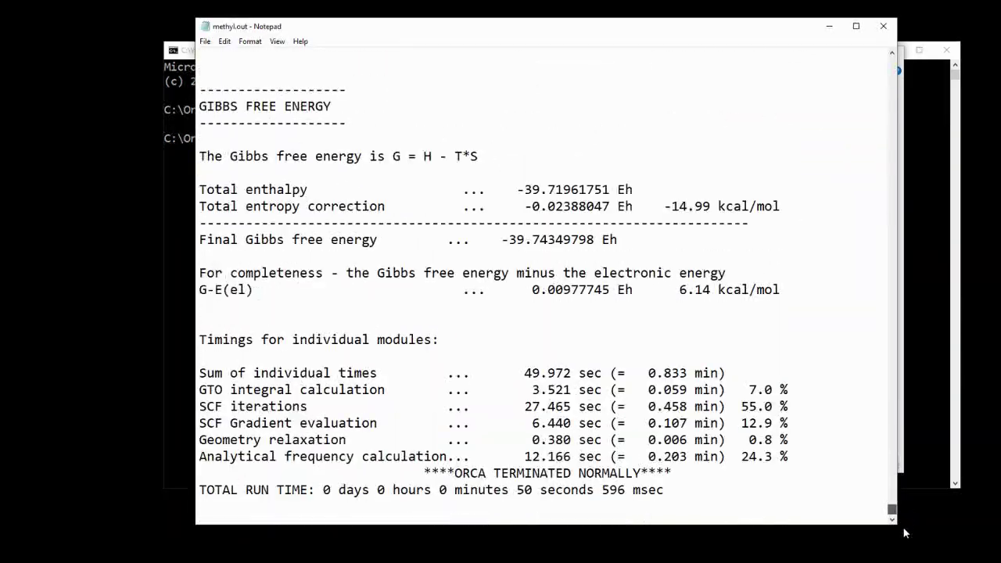
pyautogui.moveTo(423, 472); pyautogui.dragTo(682, 472)
pyautogui.moveTo(516, 489); pyautogui.dragTo(655, 491)
pyautogui.click(739, 499)
# Locate the Total Enthalpy value, review the vibrational frequencies, then close methyl.out.
pyautogui.scroll(9, 568, 373)
pyautogui.scroll(11, 471, 313)
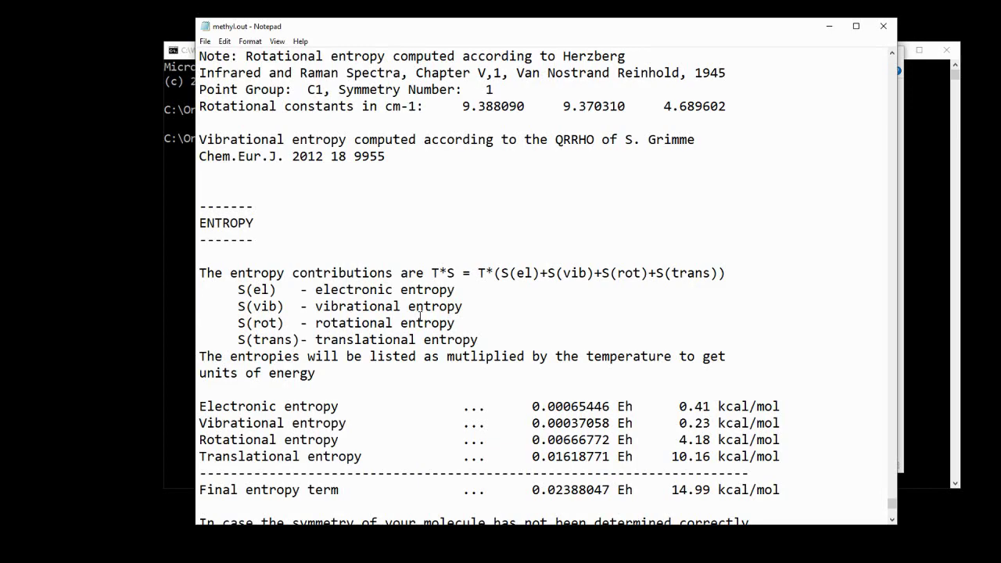
pyautogui.moveTo(524, 274); pyautogui.dragTo(612, 273)
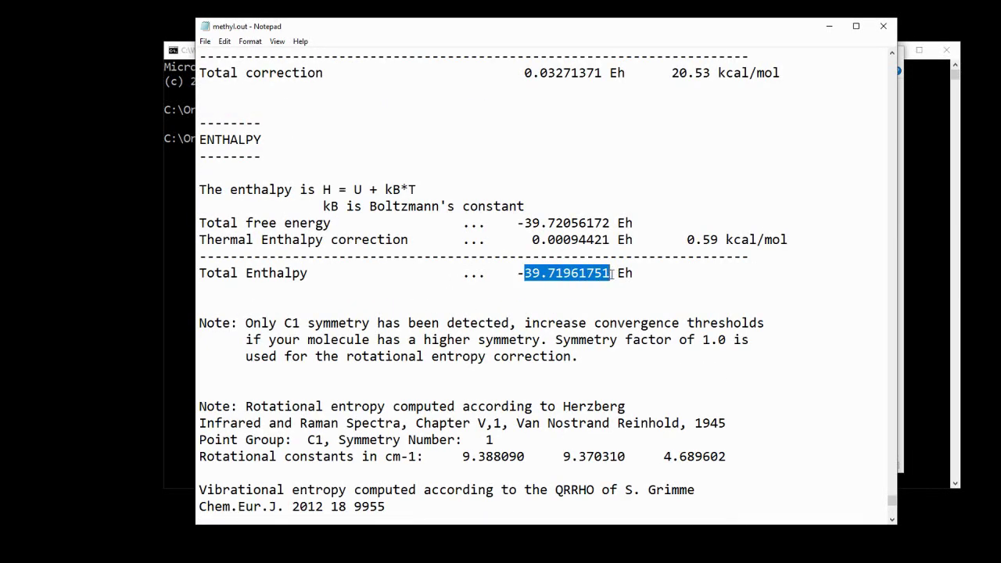
pyautogui.click(606, 306)
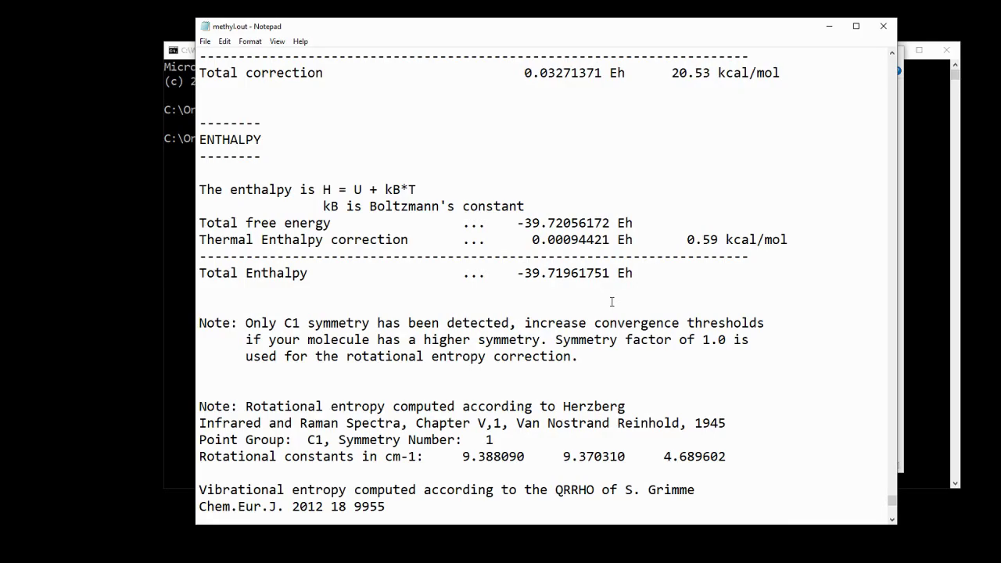
pyautogui.scroll(20, 611, 302)
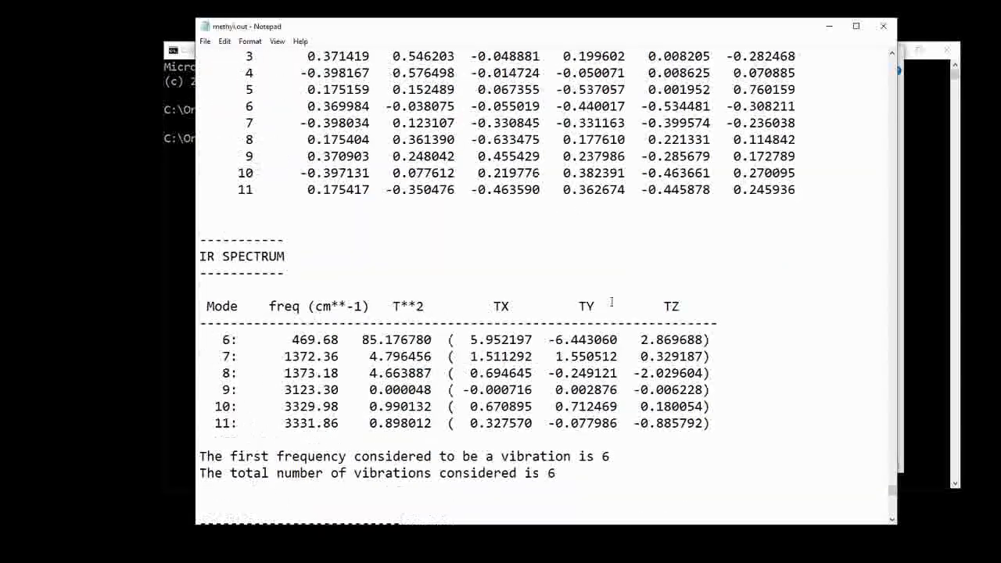
pyautogui.scroll(6, 602, 305)
pyautogui.scroll(-1, 596, 305)
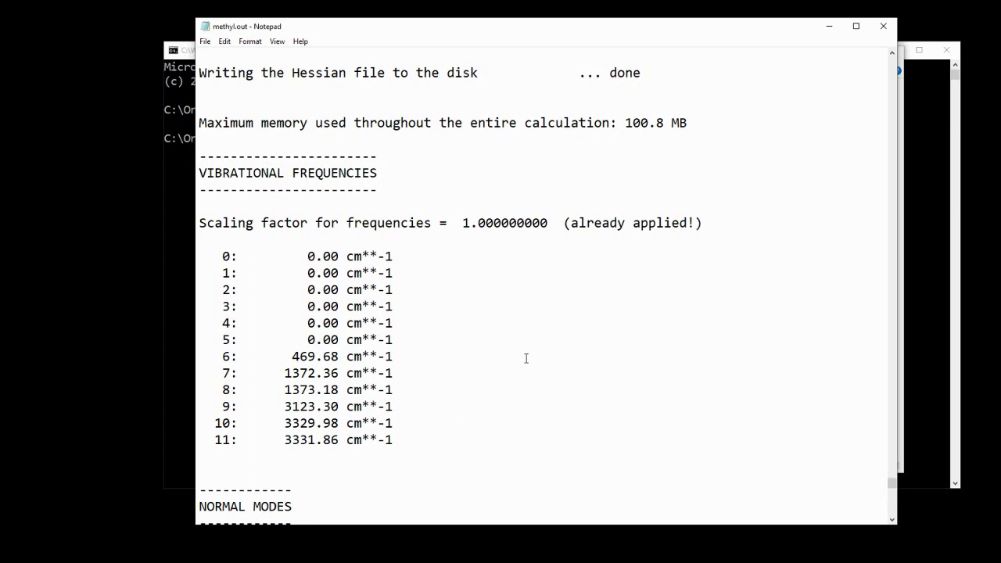
pyautogui.scroll(-5, 811, 74)
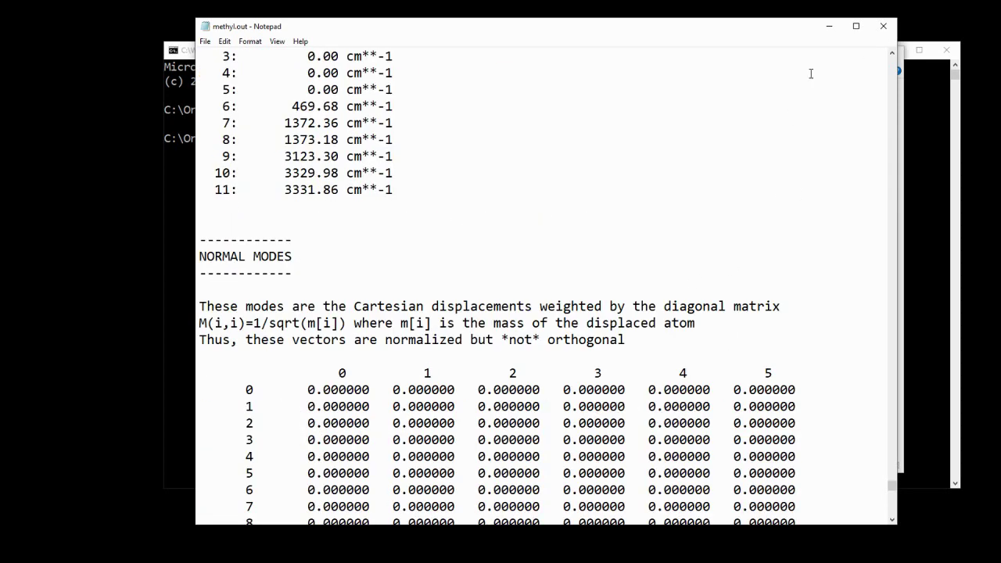
pyautogui.click(884, 27)
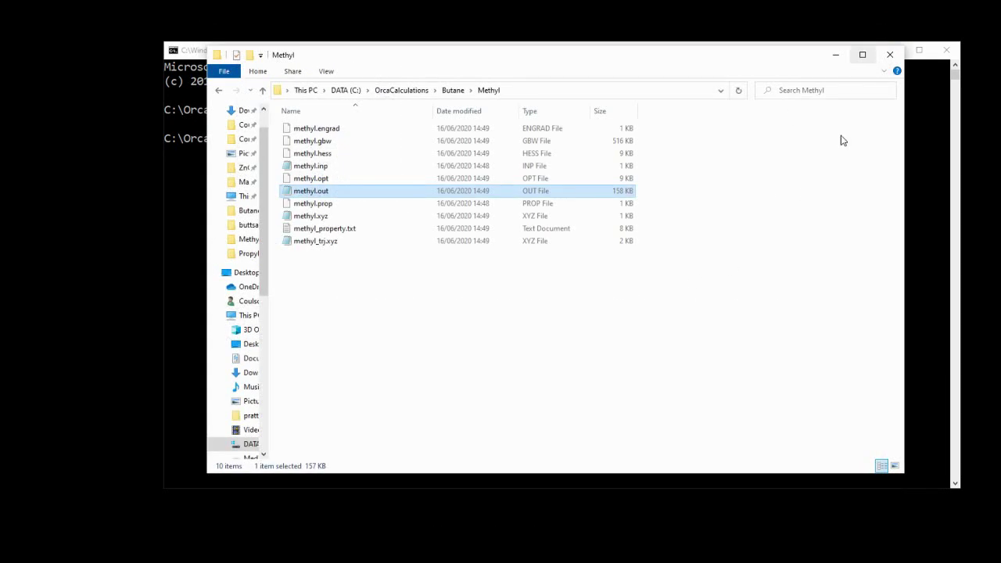
# Go up to the Butane folder, open Propyl, and paste a copy of butane.inp there.
pyautogui.click(584, 306)
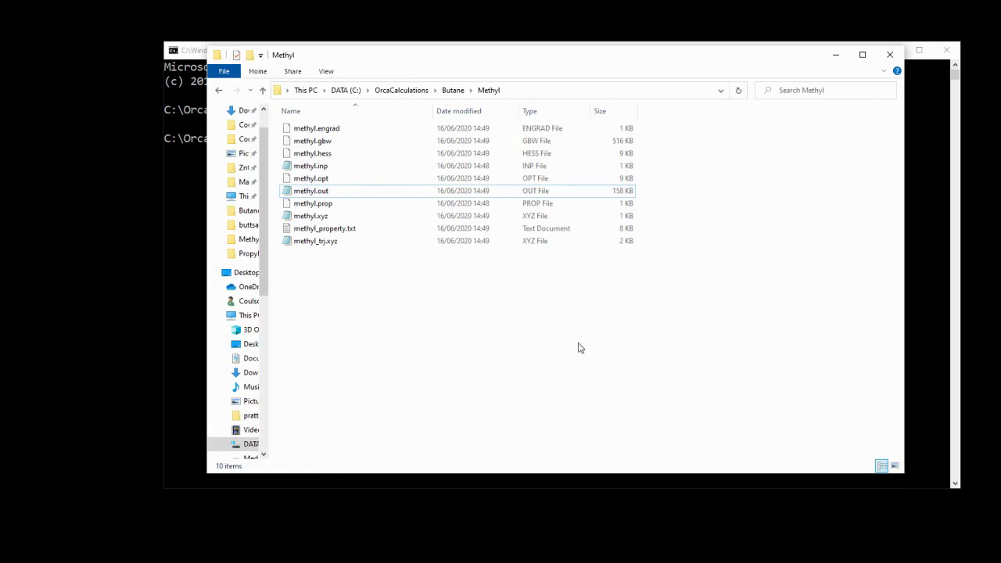
pyautogui.click(459, 92)
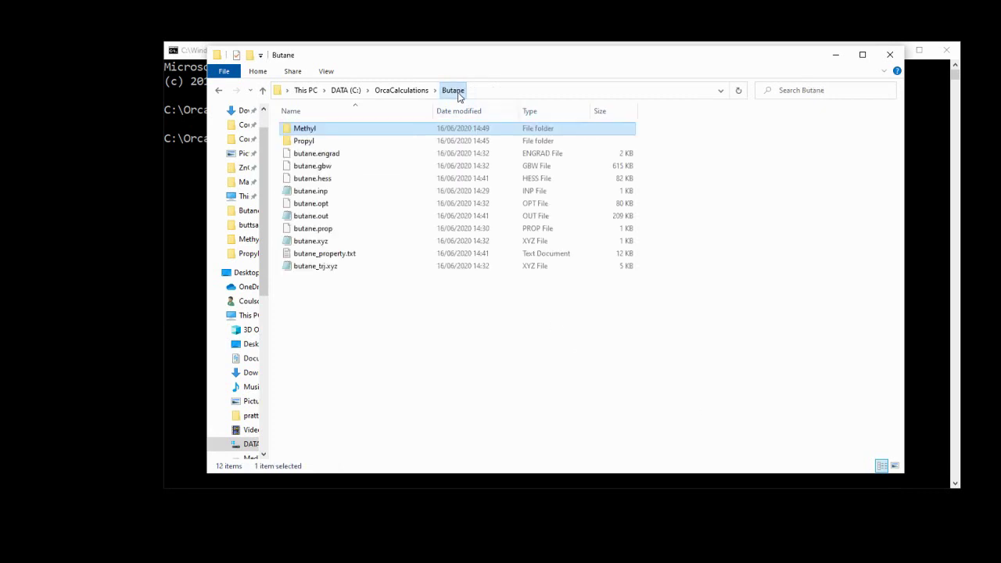
pyautogui.doubleClick(319, 142)
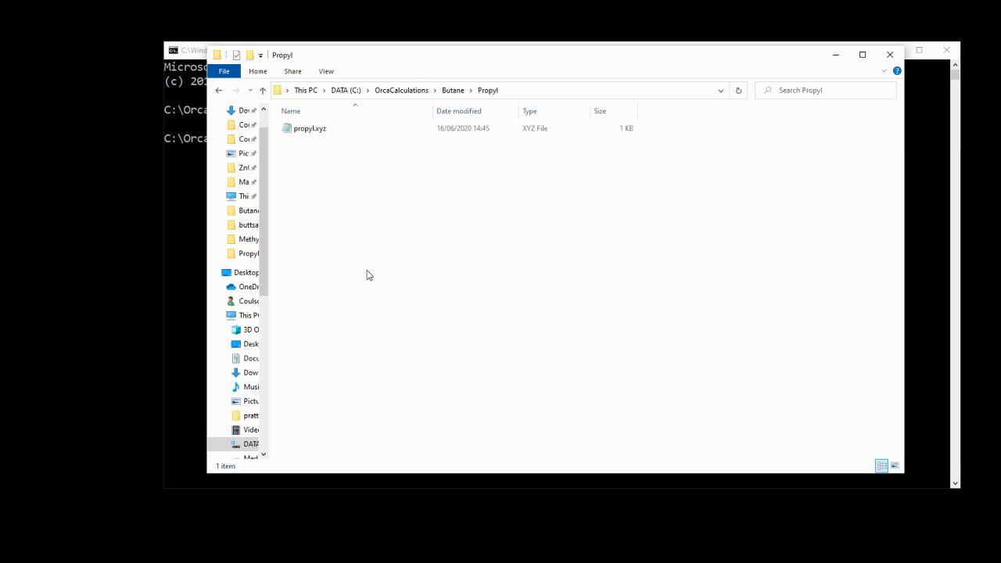
pyautogui.hotkey('ctrl', 'v')
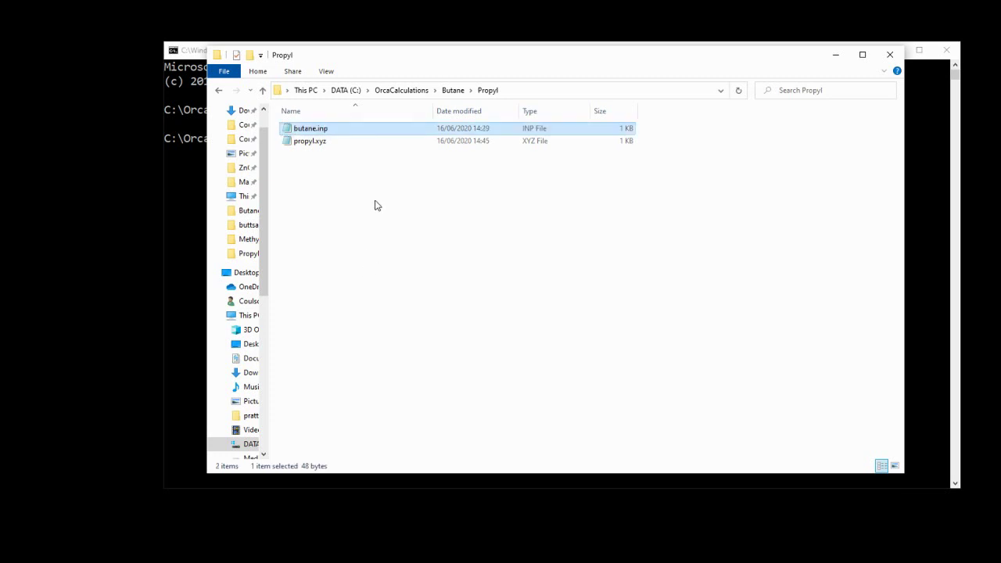
# Edit the copied butane.inp so its line reads '* xyzfile 0 2 propyl.xyz *' and save it.
pyautogui.doubleClick(338, 128)
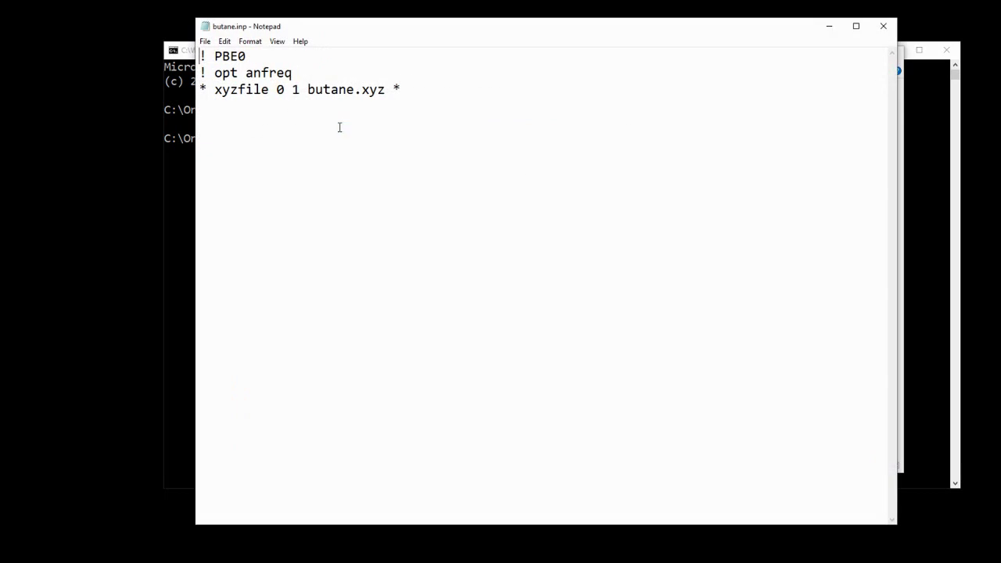
pyautogui.click(292, 89)
pyautogui.press('Delete')
pyautogui.write('2')
pyautogui.press('Right')
pyautogui.press('Delete')
pyautogui.press('Delete')
pyautogui.press('Delete')
pyautogui.press('Delete')
pyautogui.press('Delete')
pyautogui.press('Delete')
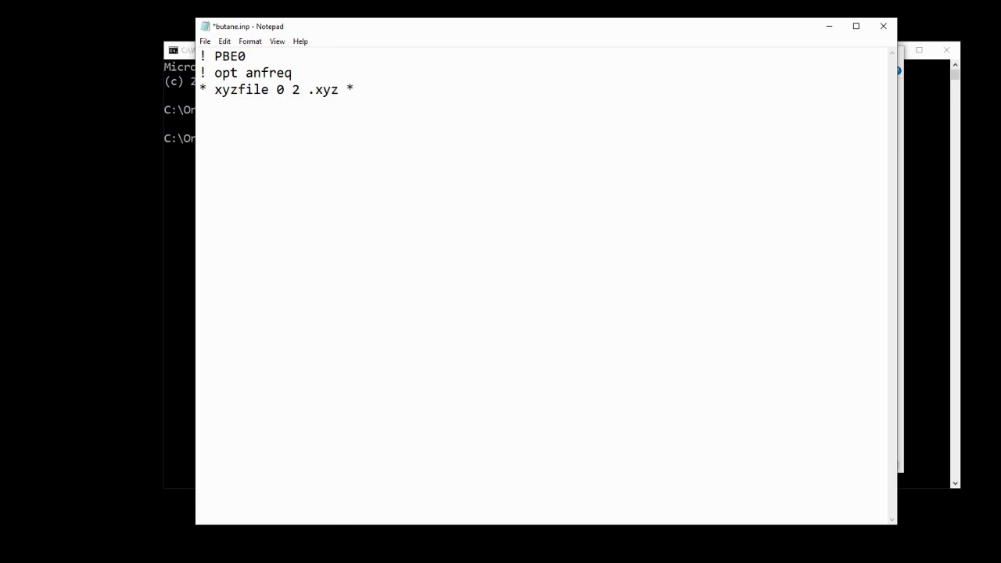
pyautogui.write('propyl')
pyautogui.click(205, 40)
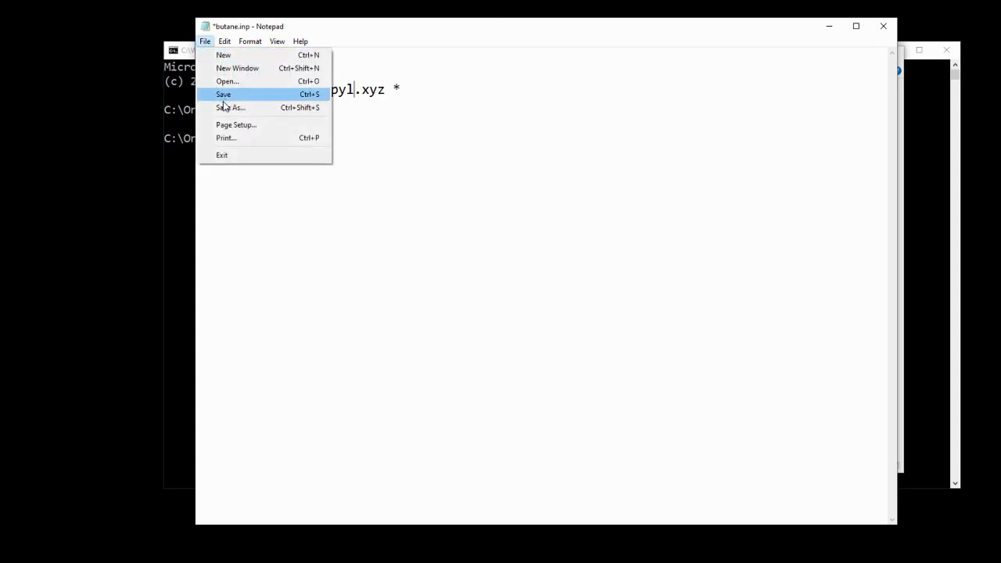
pyautogui.click(222, 95)
# Close Notepad and rename butane.inp in the Propyl folder to propyl.inp.
pyautogui.click(883, 26)
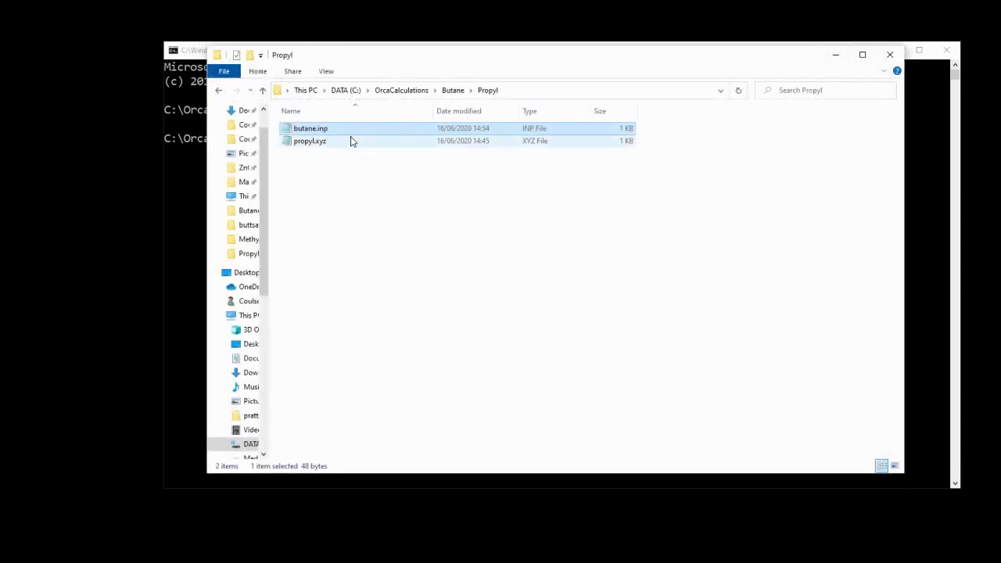
pyautogui.rightClick(331, 129)
pyautogui.click(364, 349)
pyautogui.write('pro')
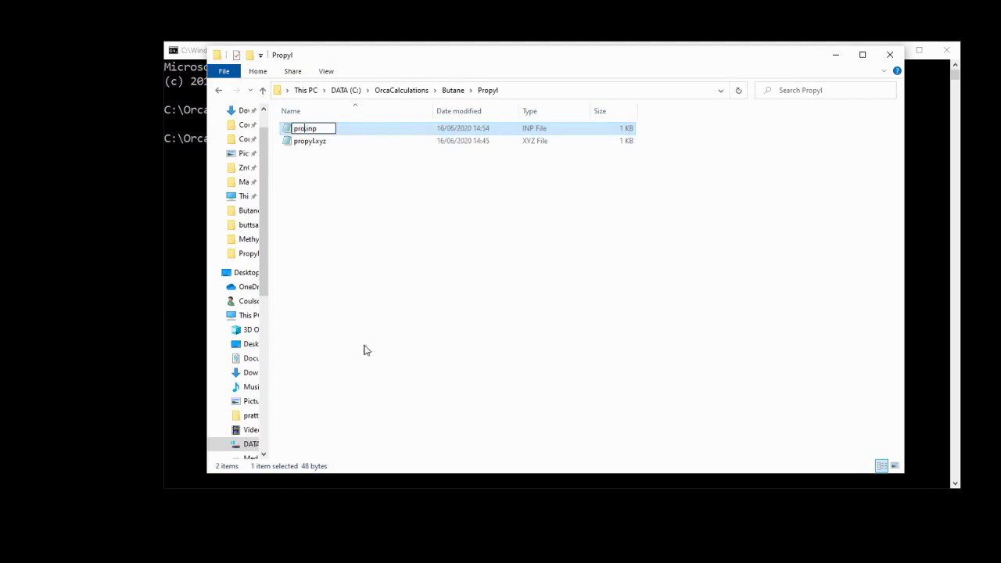
pyautogui.write('pyl')
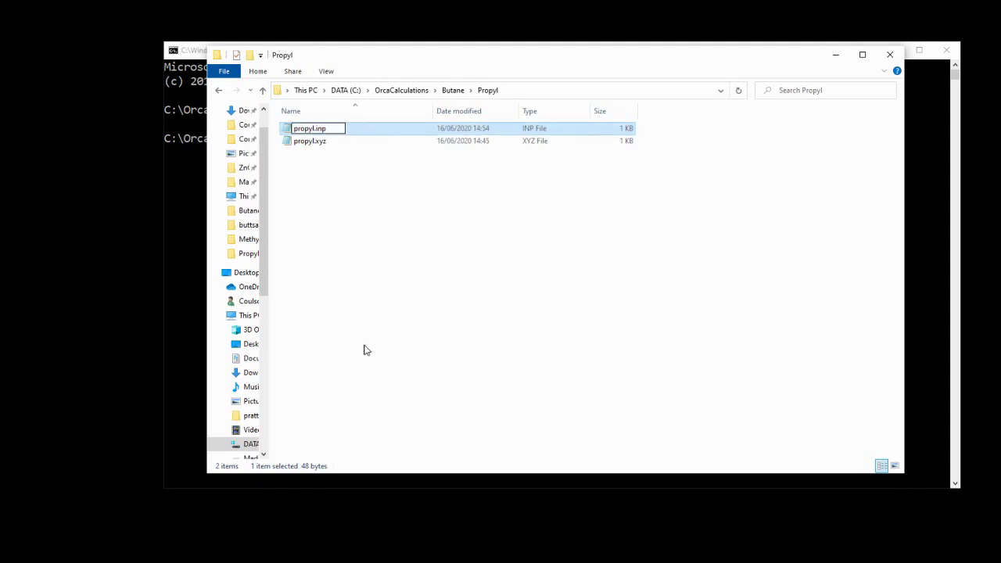
pyautogui.click(489, 220)
pyautogui.hotkey('alt', 'd')
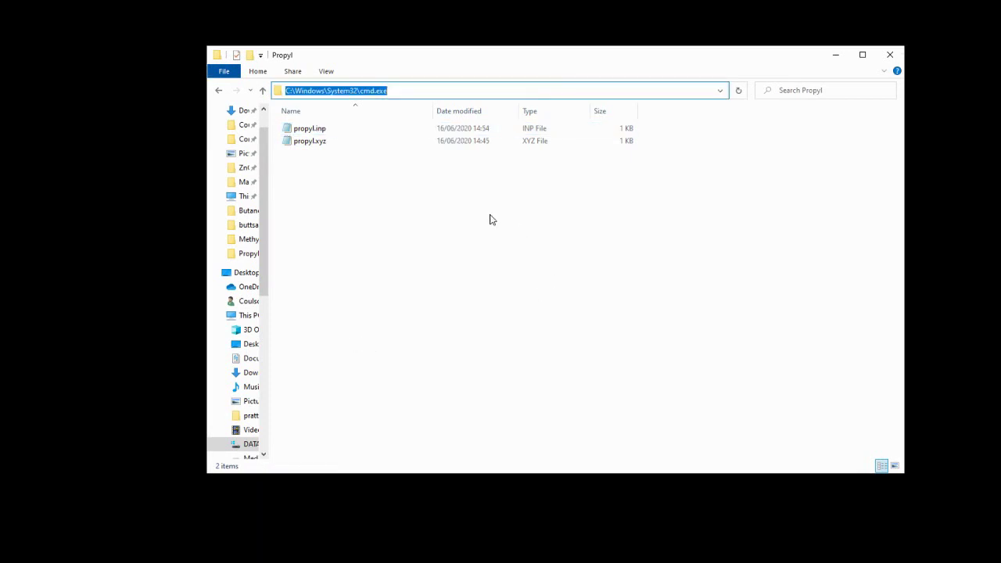
# Open a Command Prompt in Propyl, run orca propyl.inp>propyl.out, and close it when finished.
pyautogui.write('cmd')
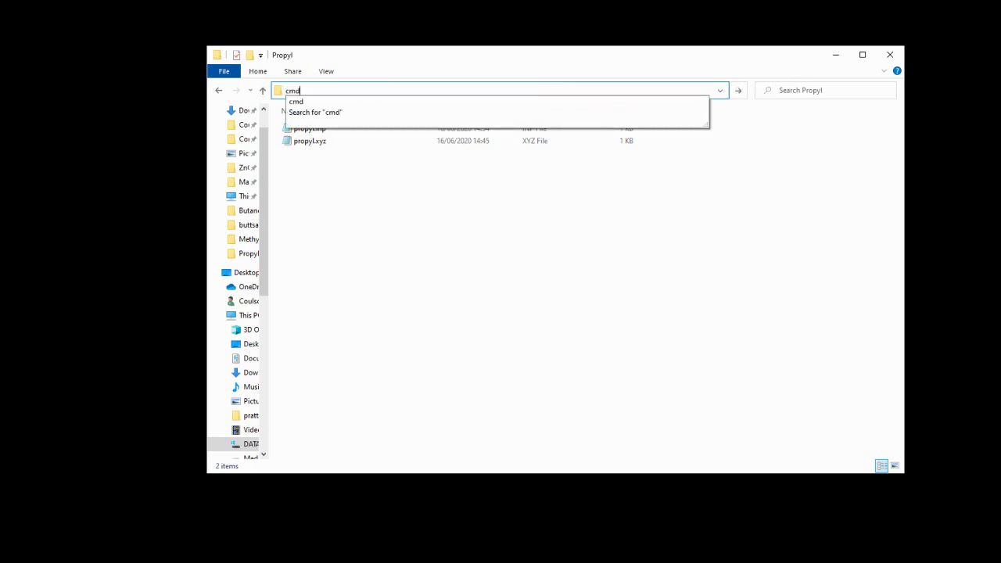
pyautogui.press('Return')
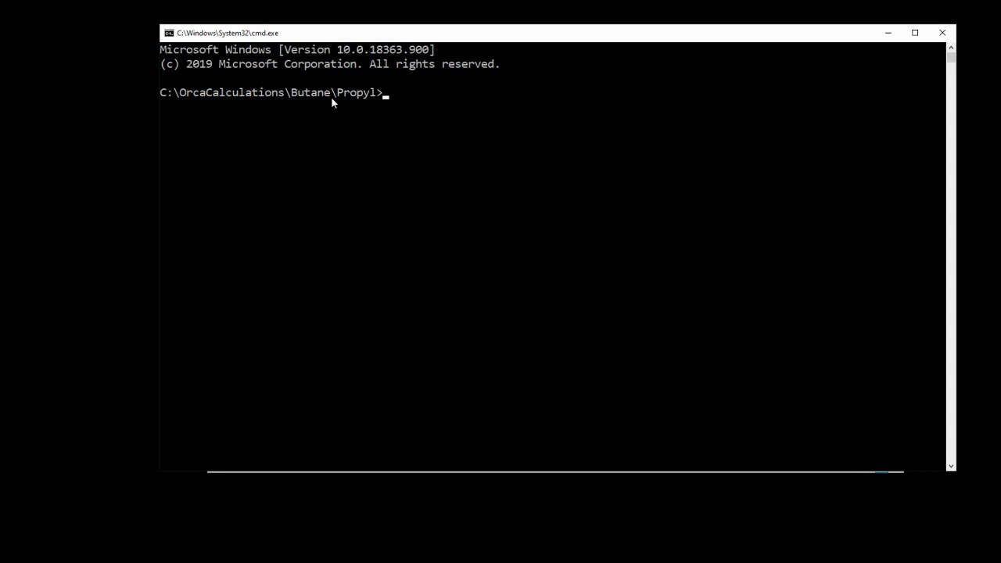
pyautogui.write('orca propyl.inp>propyl.out')
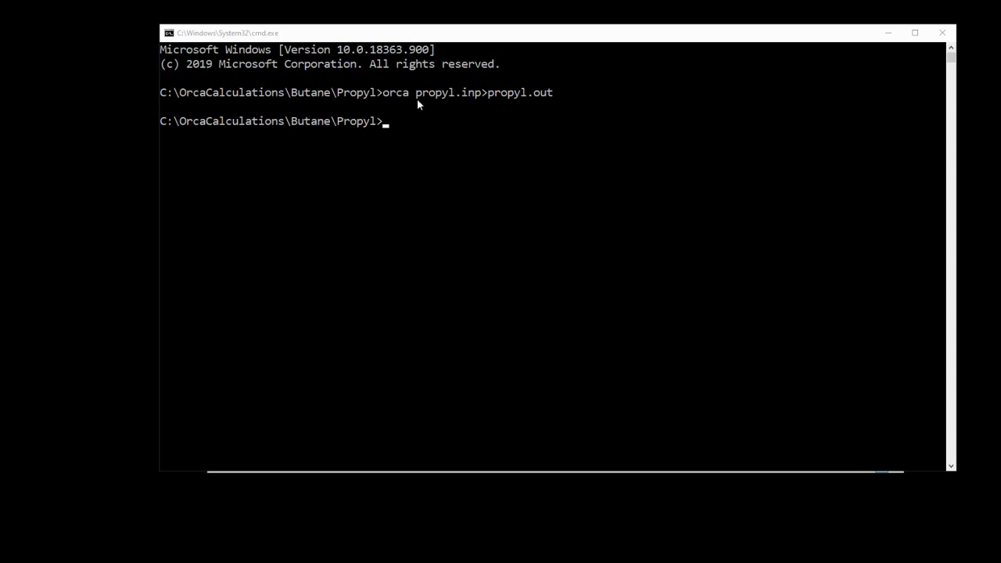
pyautogui.click(942, 32)
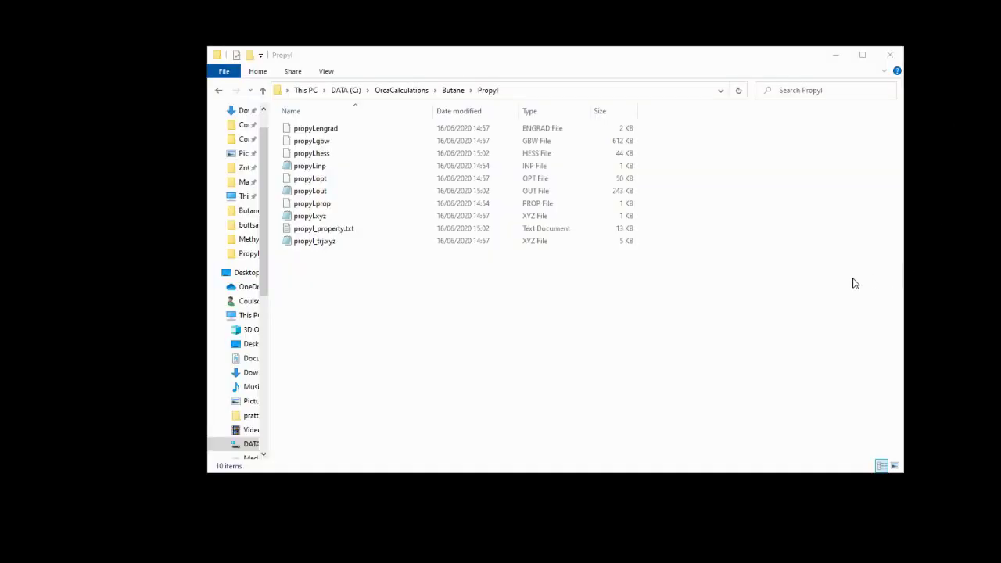
# Open propyl.out, confirm ORCA TERMINATED NORMALLY, and highlight Total Enthalpy -118.13840290 Eh.
pyautogui.doubleClick(340, 192)
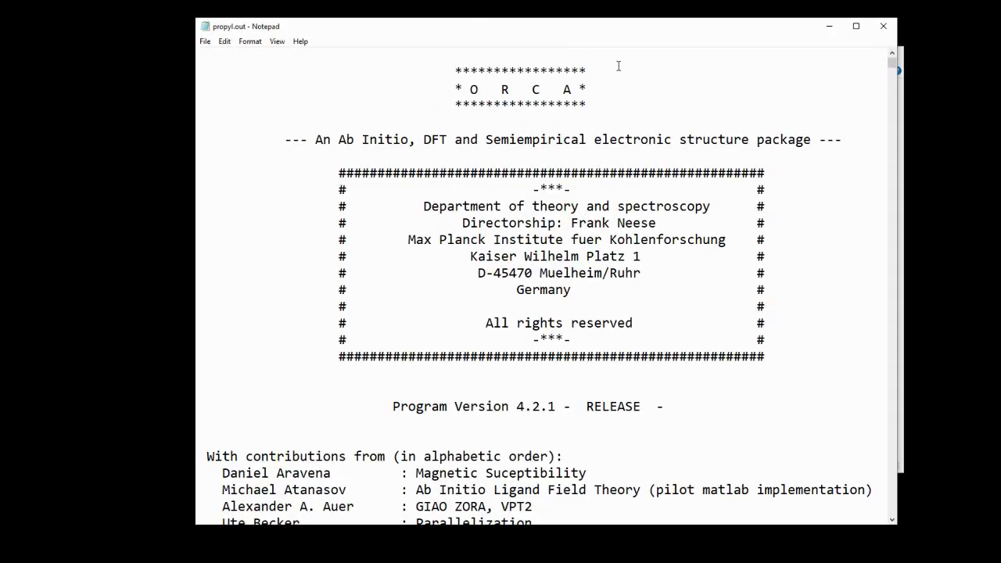
pyautogui.moveTo(889, 63); pyautogui.dragTo(884, 508)
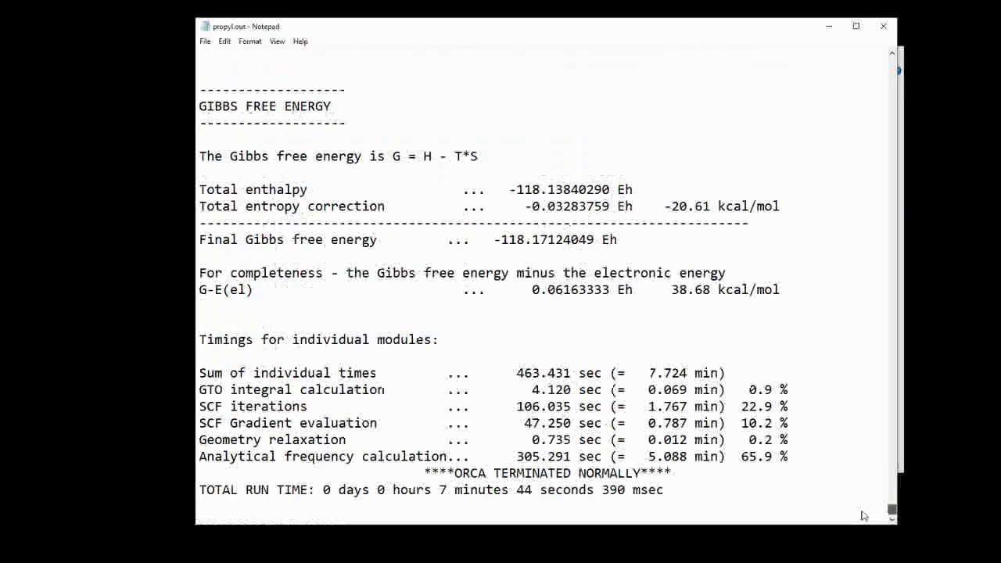
pyautogui.moveTo(425, 473); pyautogui.dragTo(666, 471)
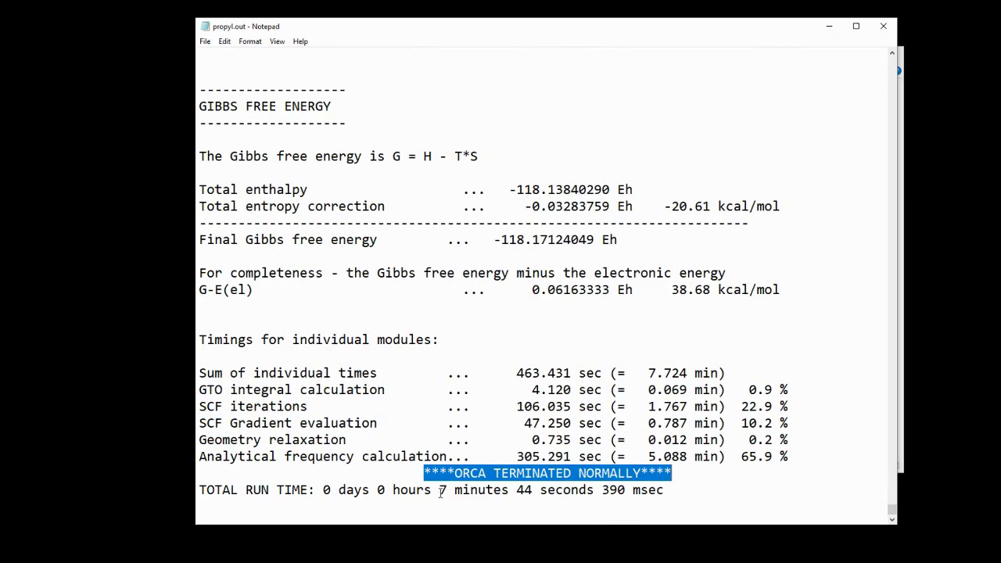
pyautogui.moveTo(441, 491); pyautogui.dragTo(674, 491)
pyautogui.click(711, 492)
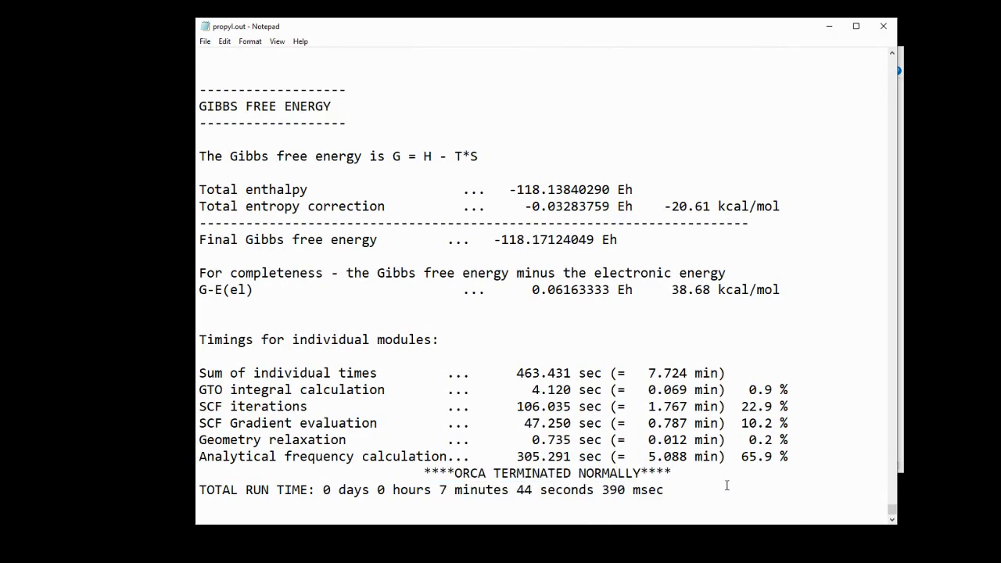
pyautogui.scroll(15, 539, 326)
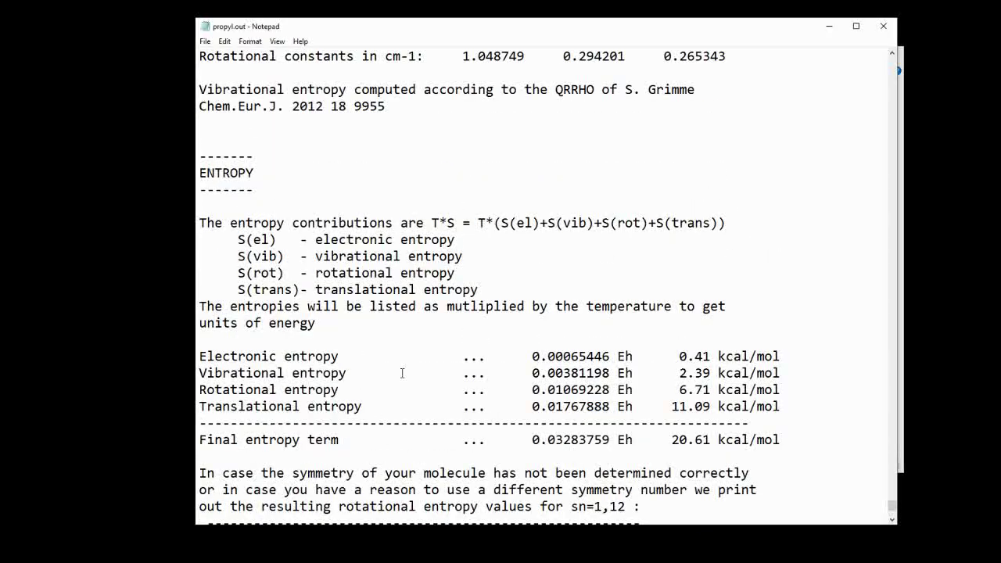
pyautogui.scroll(5, 377, 375)
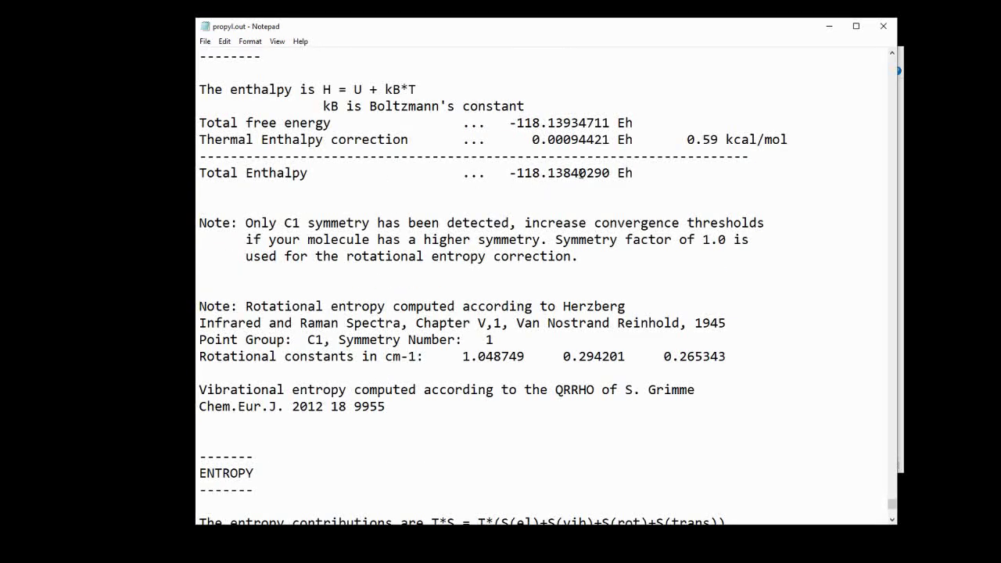
pyautogui.moveTo(509, 173); pyautogui.dragTo(610, 173)
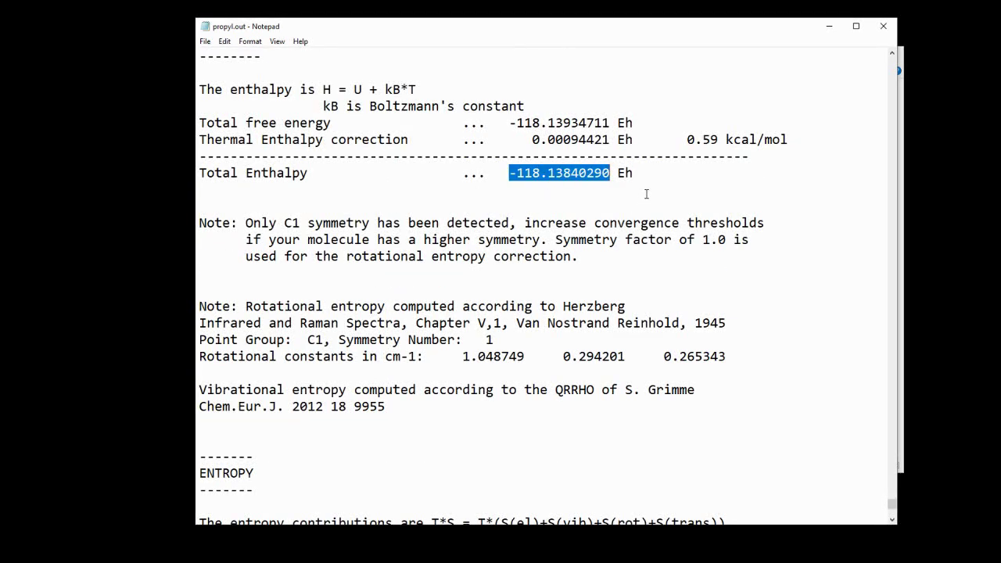
# Check the frequencies (up to 3273.15 cm**-1) show no imaginary modes, then close propyl.out.
pyautogui.scroll(20, 646, 210)
pyautogui.scroll(20, 603, 270)
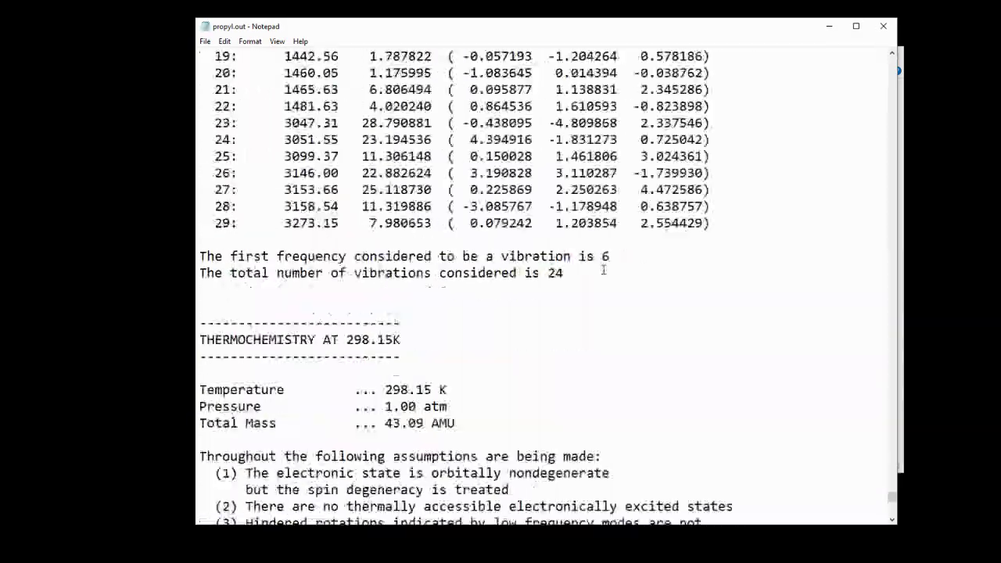
pyautogui.scroll(20, 590, 269)
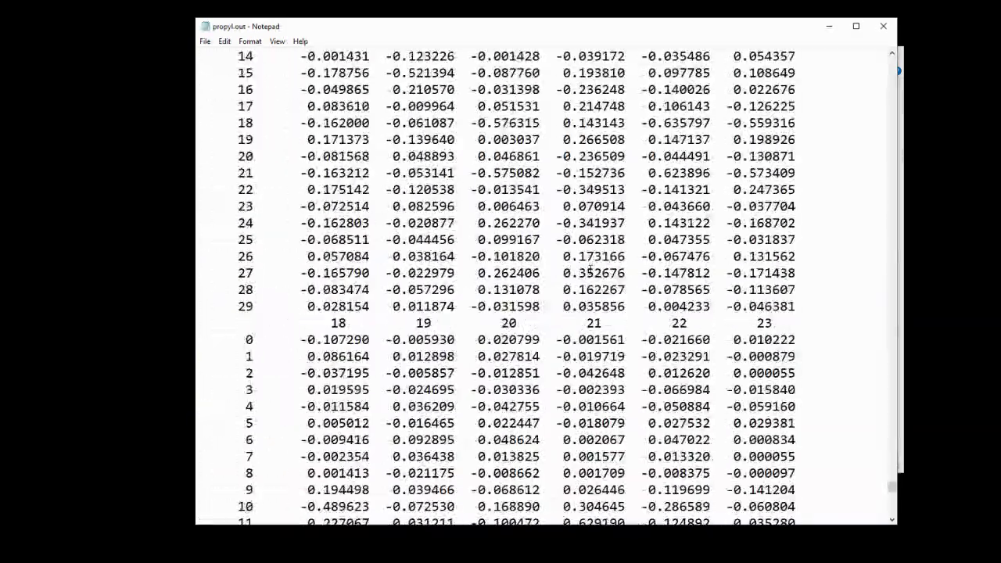
pyautogui.scroll(11, 585, 270)
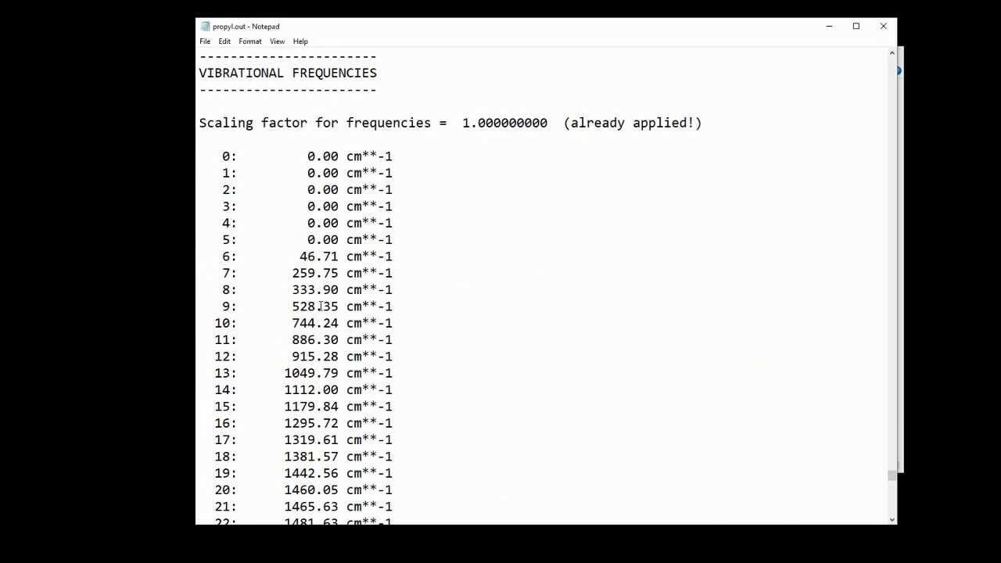
pyautogui.scroll(-2, 320, 306)
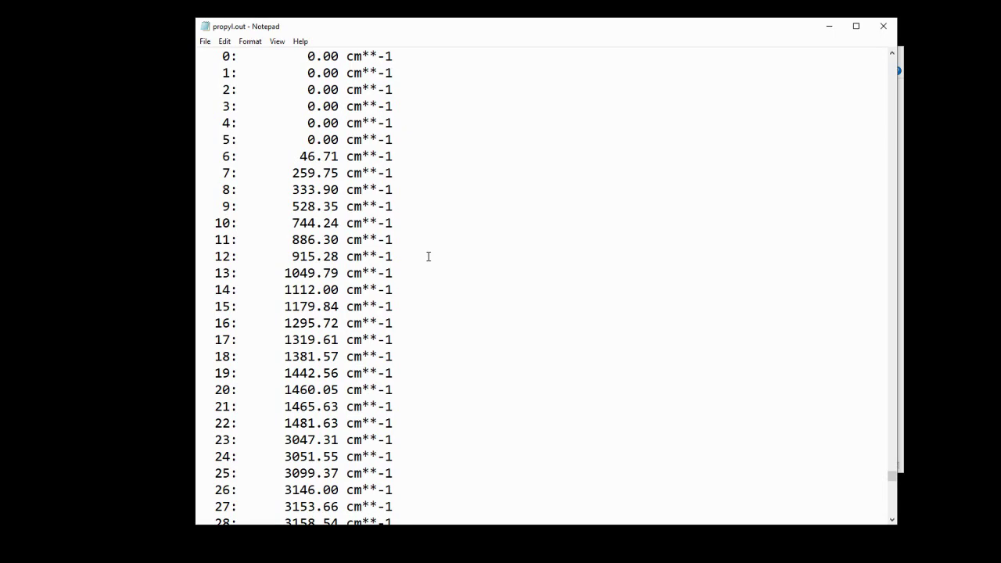
pyautogui.scroll(-4, 530, 310)
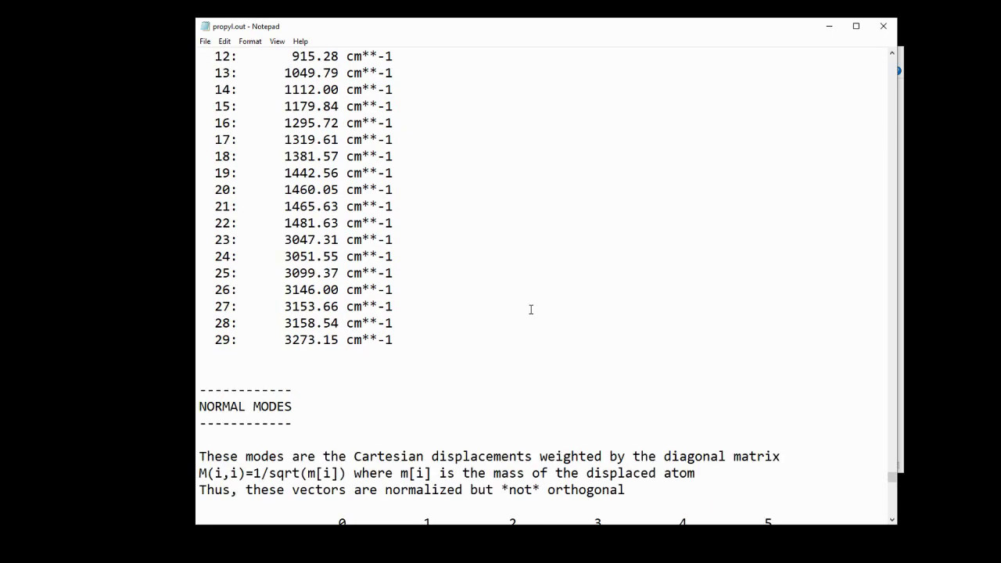
pyautogui.click(891, 29)
pyautogui.click(890, 29)
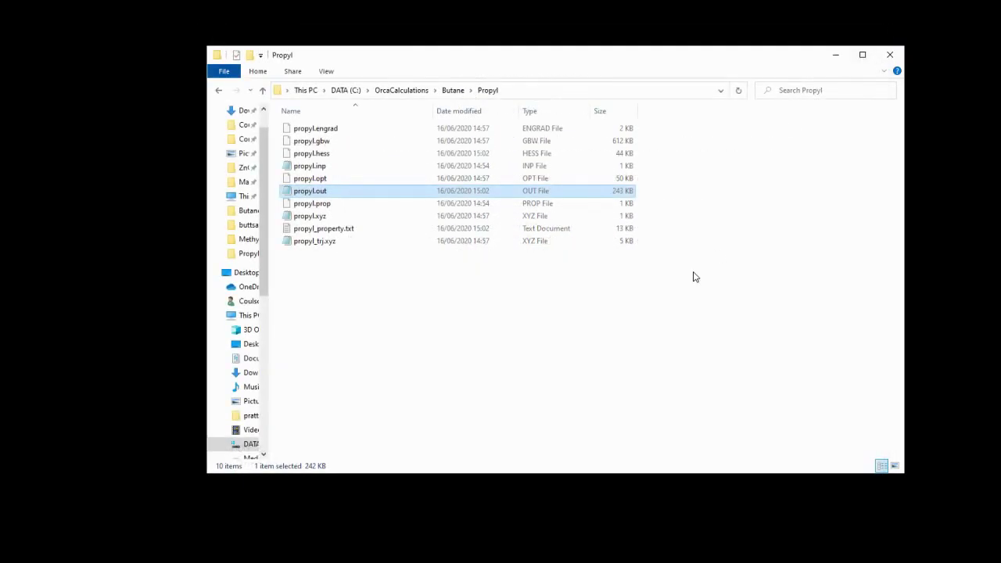